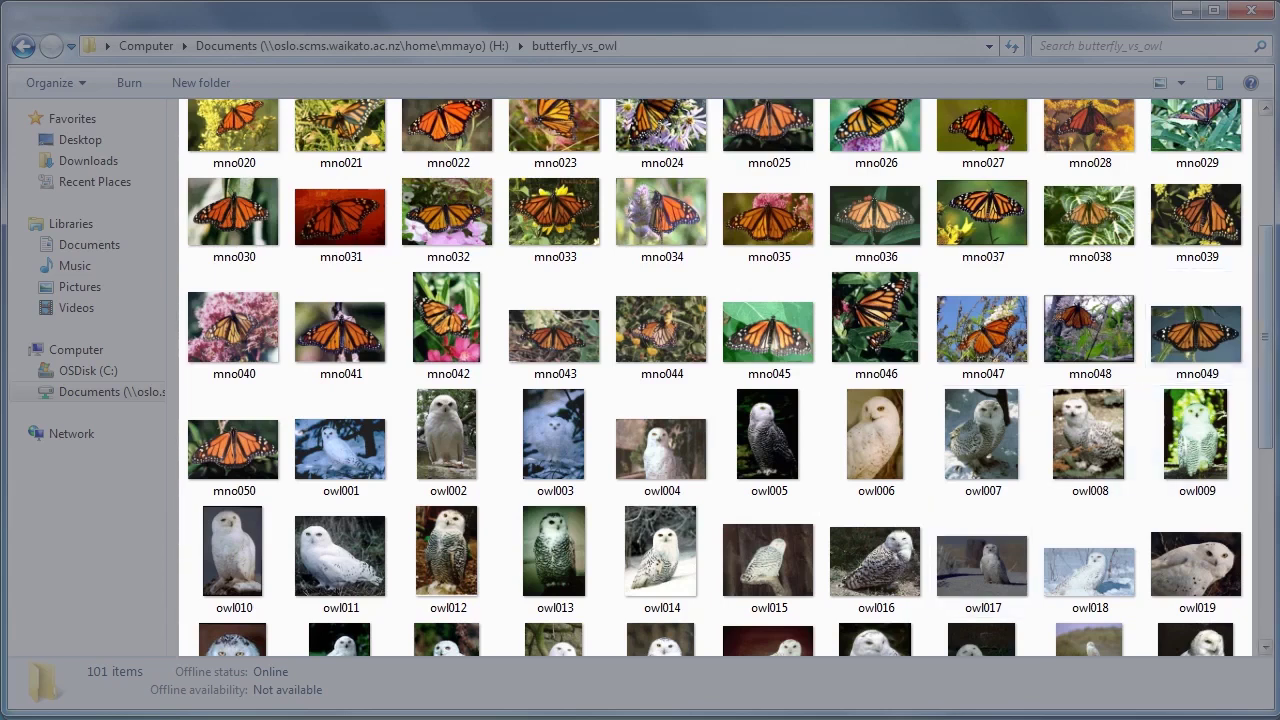
pyautogui.scroll(1, 1100, 350)
pyautogui.scroll(2, 1060, 350)
pyautogui.scroll(1, 1060, 350)
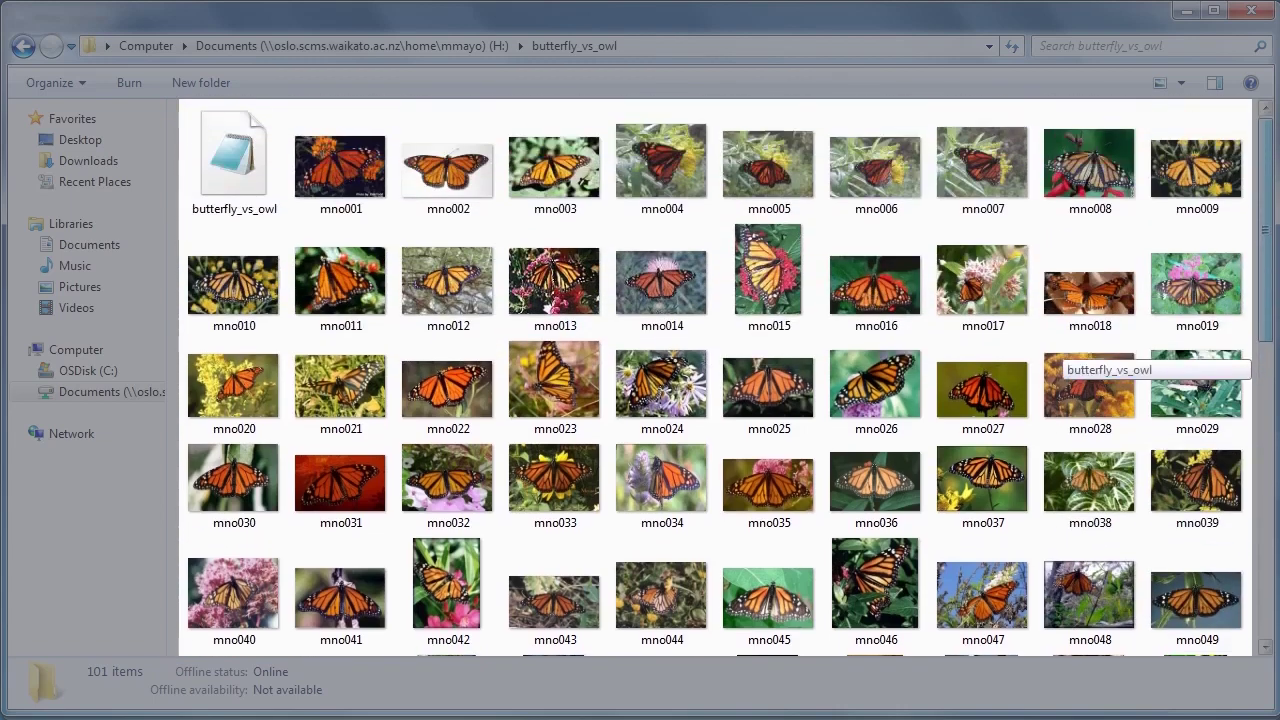
pyautogui.scroll(-1, 1060, 350)
pyautogui.scroll(-1, 1060, 350)
pyautogui.scroll(1, 1060, 355)
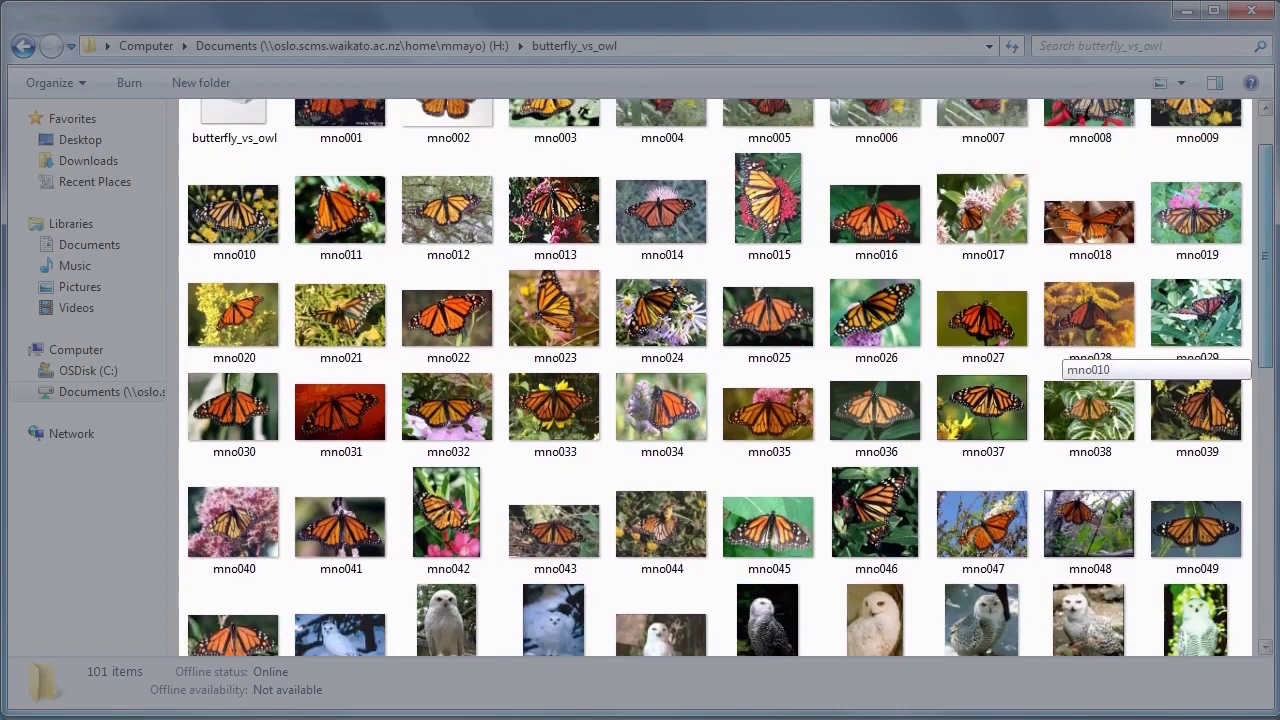
pyautogui.scroll(-2, 1060, 355)
pyautogui.scroll(-4, 1060, 355)
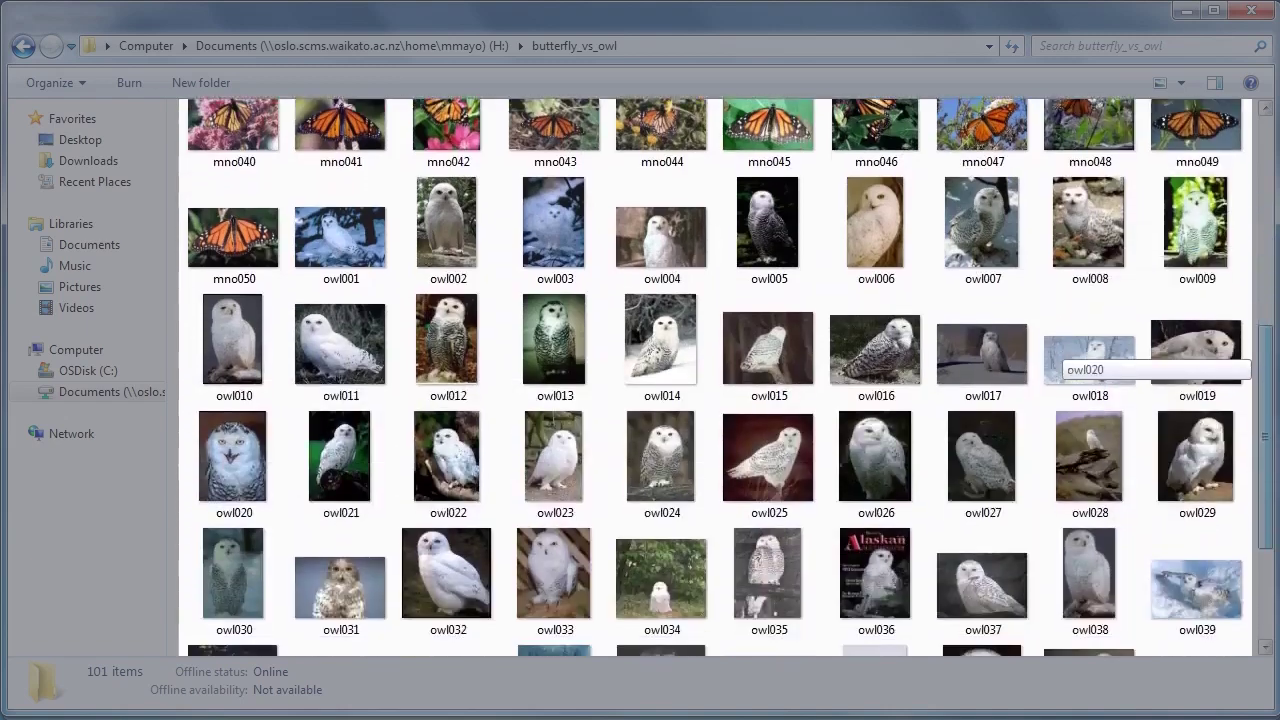
pyautogui.scroll(-1, 1060, 355)
pyautogui.scroll(-1, 1060, 355)
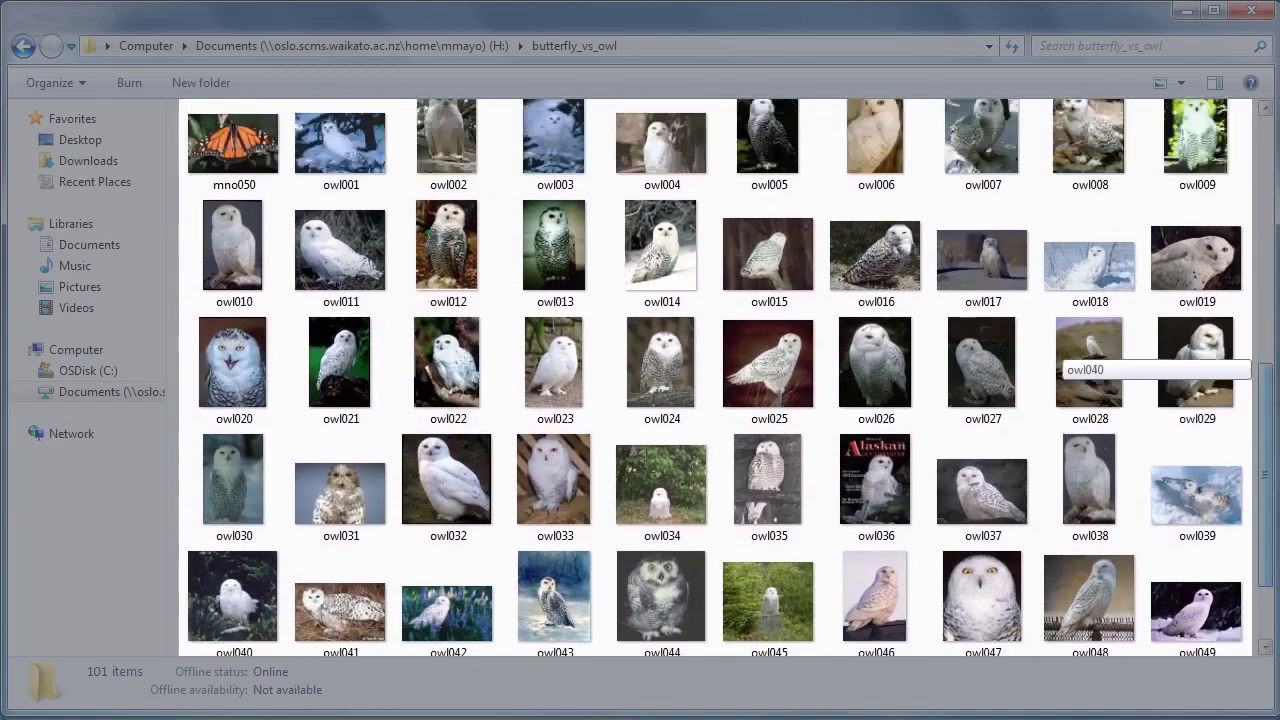
pyautogui.scroll(4, 1060, 355)
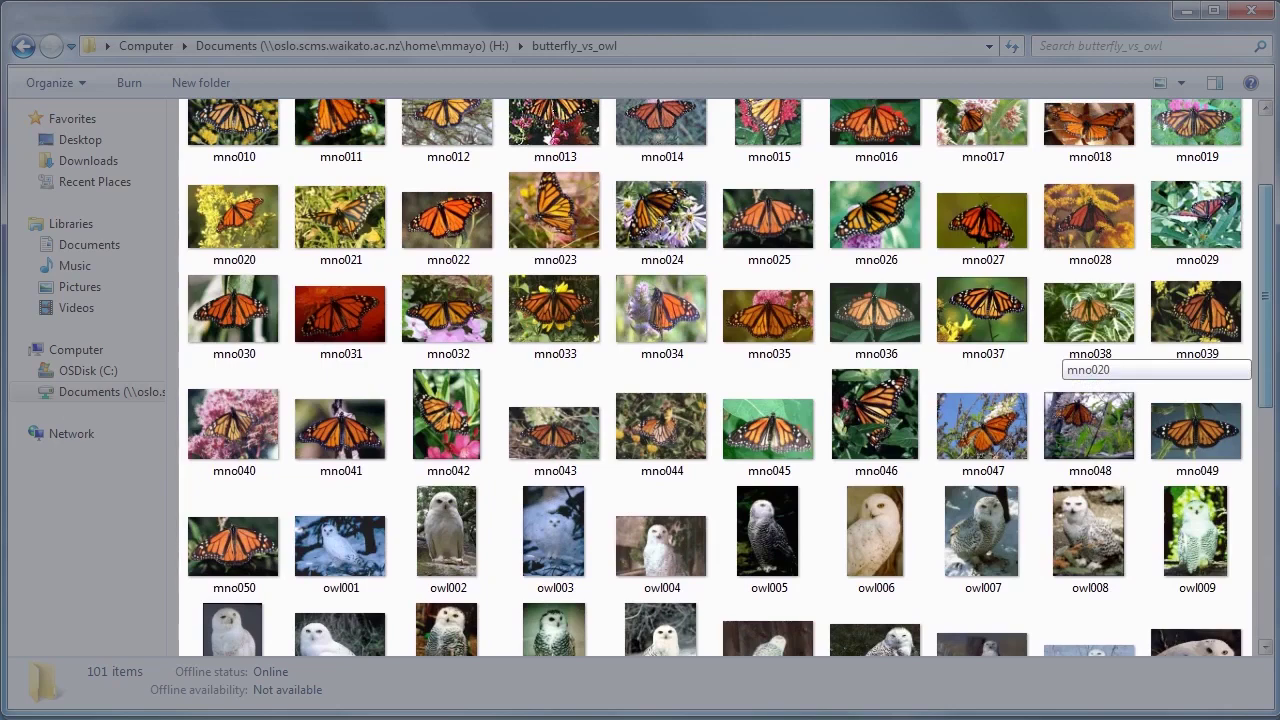
pyautogui.scroll(1, 1060, 355)
pyautogui.scroll(-1, 1060, 355)
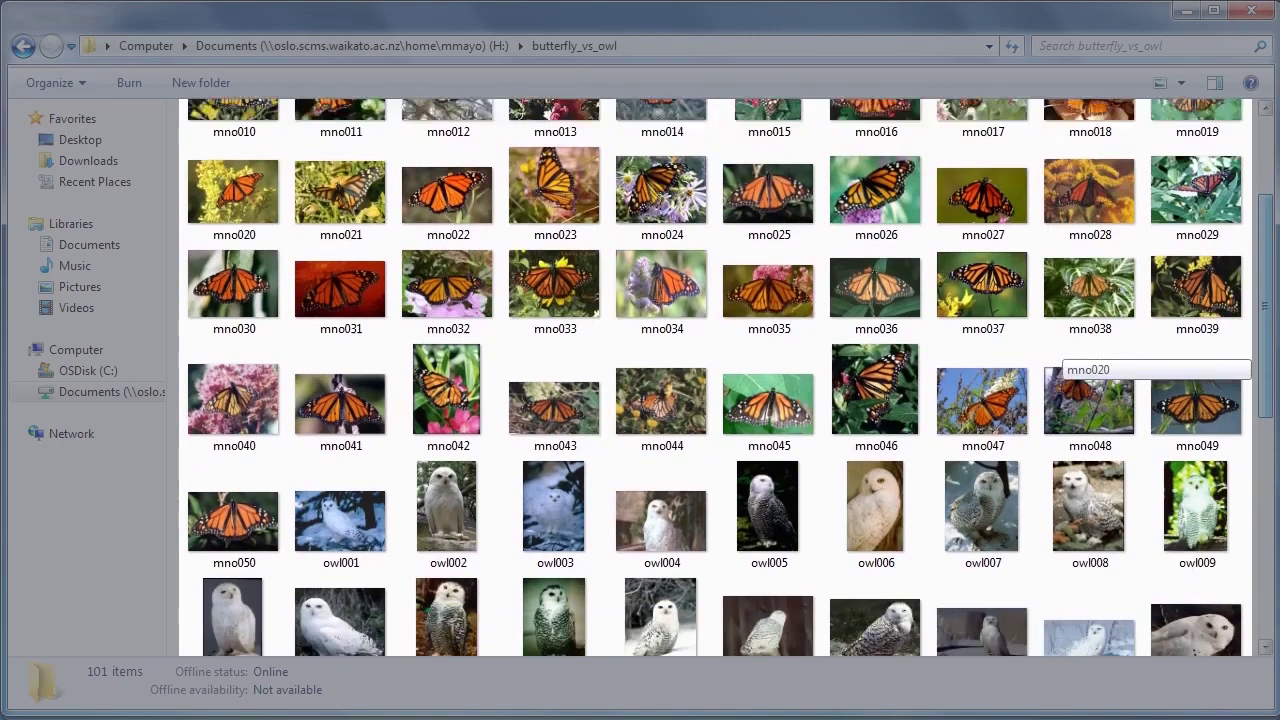
pyautogui.scroll(-2, 1060, 355)
pyautogui.scroll(-1, 1060, 355)
pyautogui.scroll(-1, 1060, 355)
pyautogui.scroll(-2, 1060, 355)
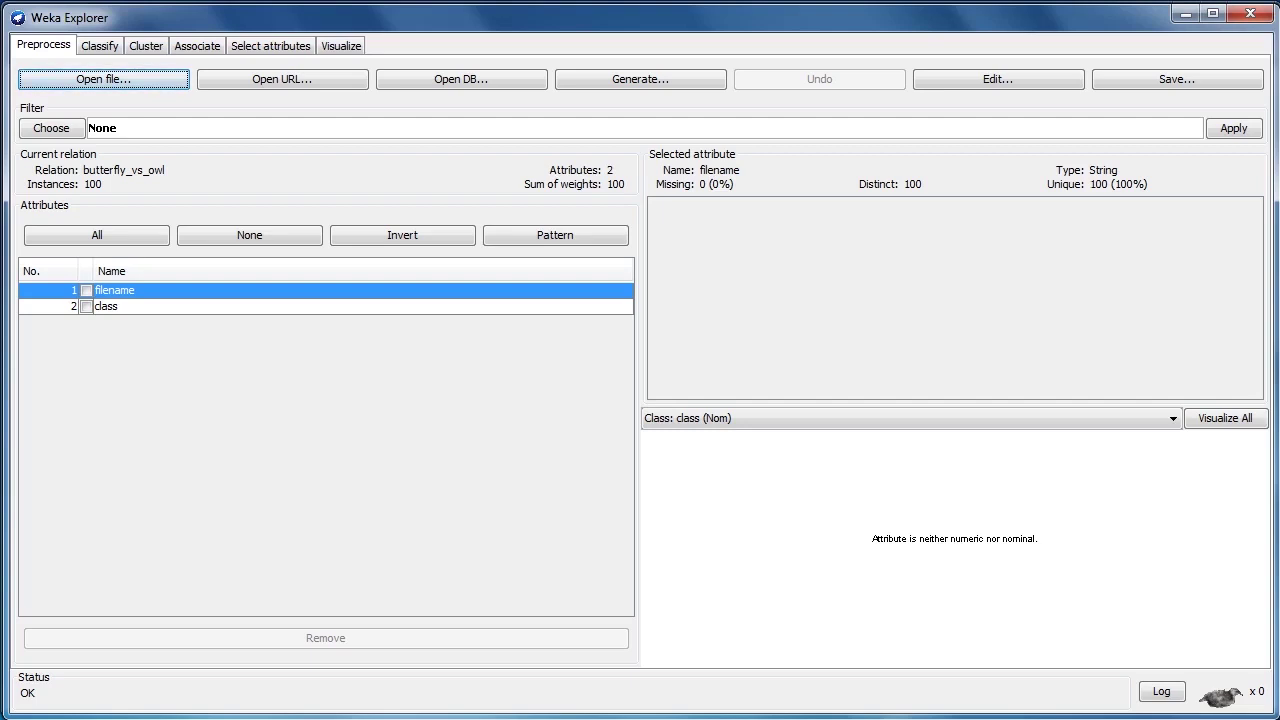
# Check the class distribution of 50 BUTTERFLY and 50 OWL, then bring up the filter chooser.
pyautogui.click(106, 306)
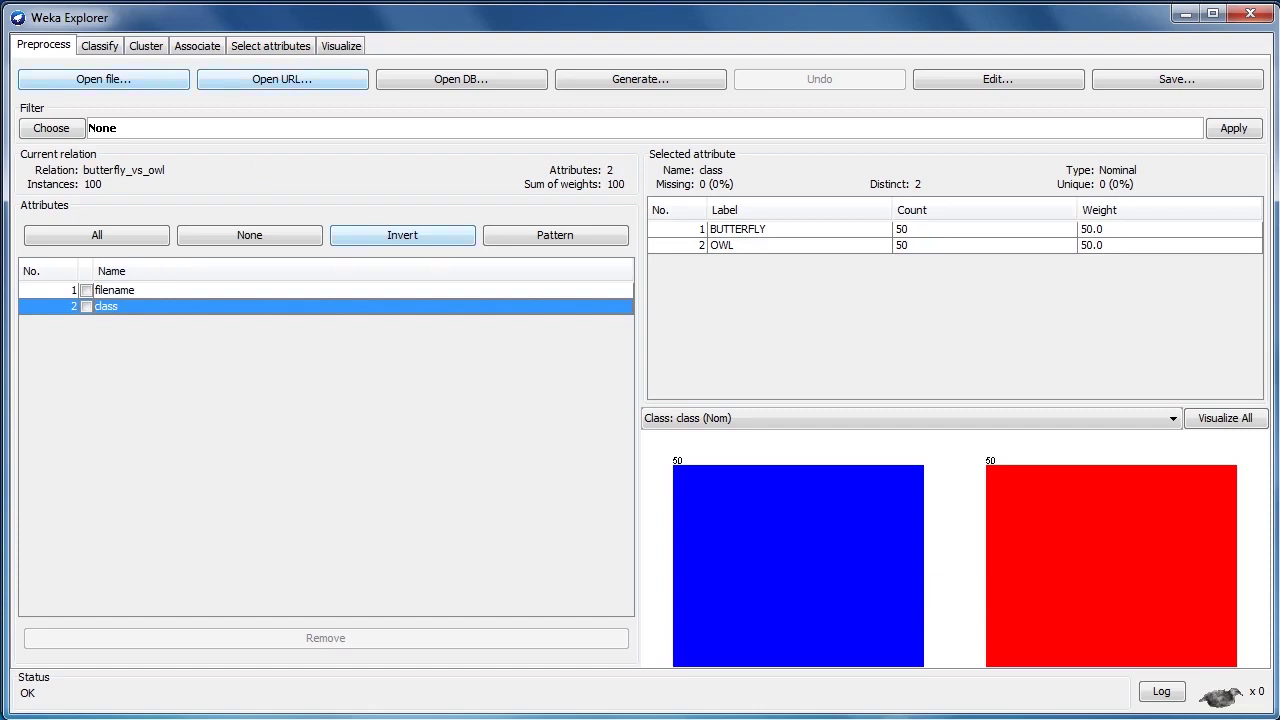
pyautogui.click(103, 79)
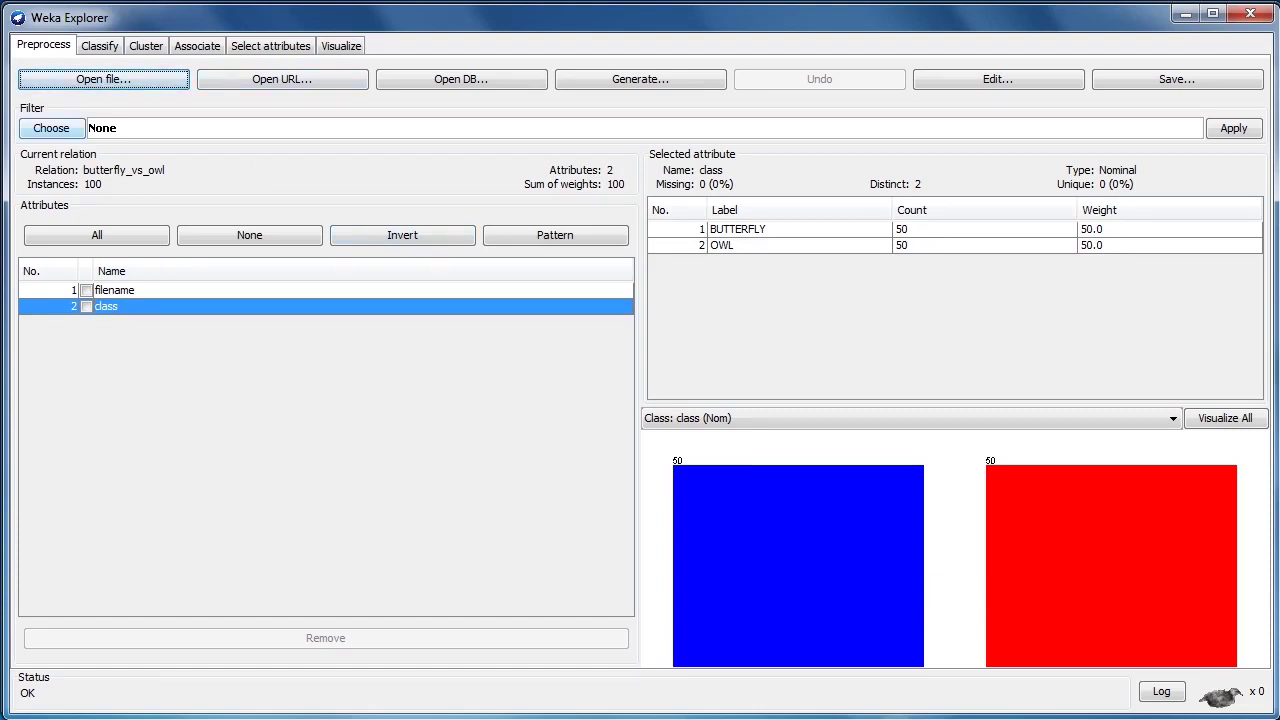
pyautogui.click(51, 128)
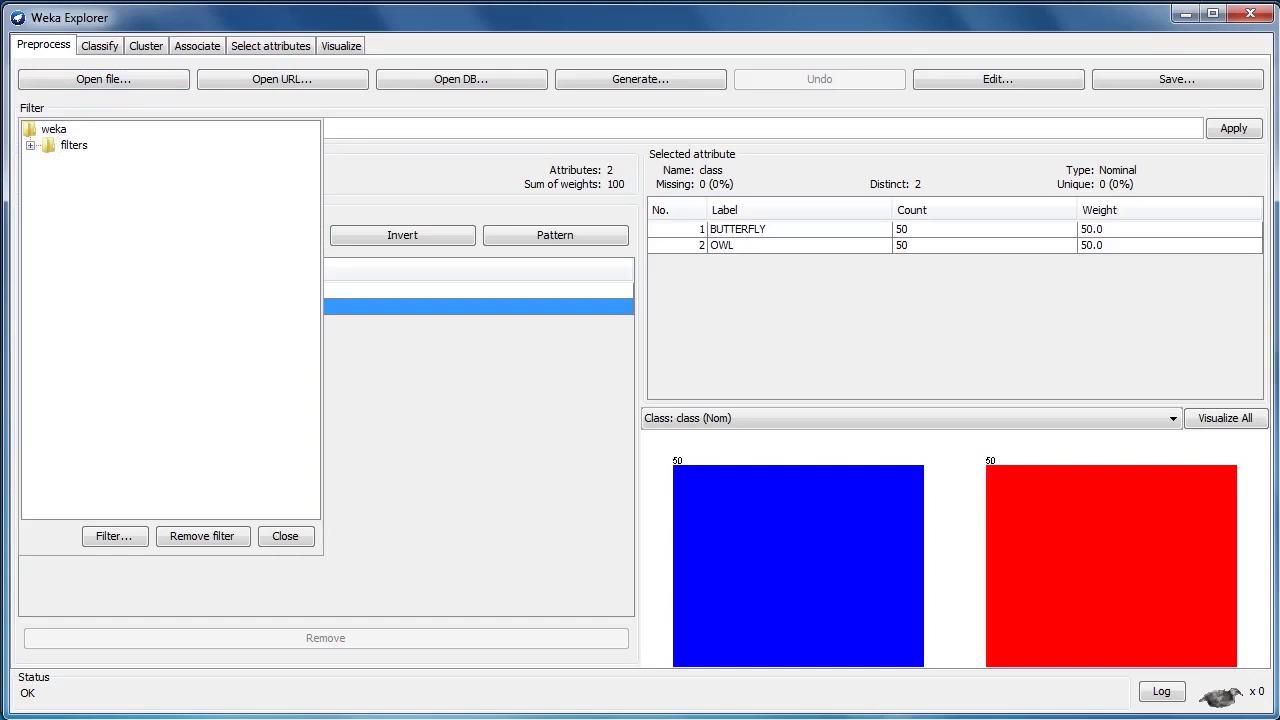
# Choose the unsupervised instance imagefilter ColorLayoutFilter.
pyautogui.click(30, 145)
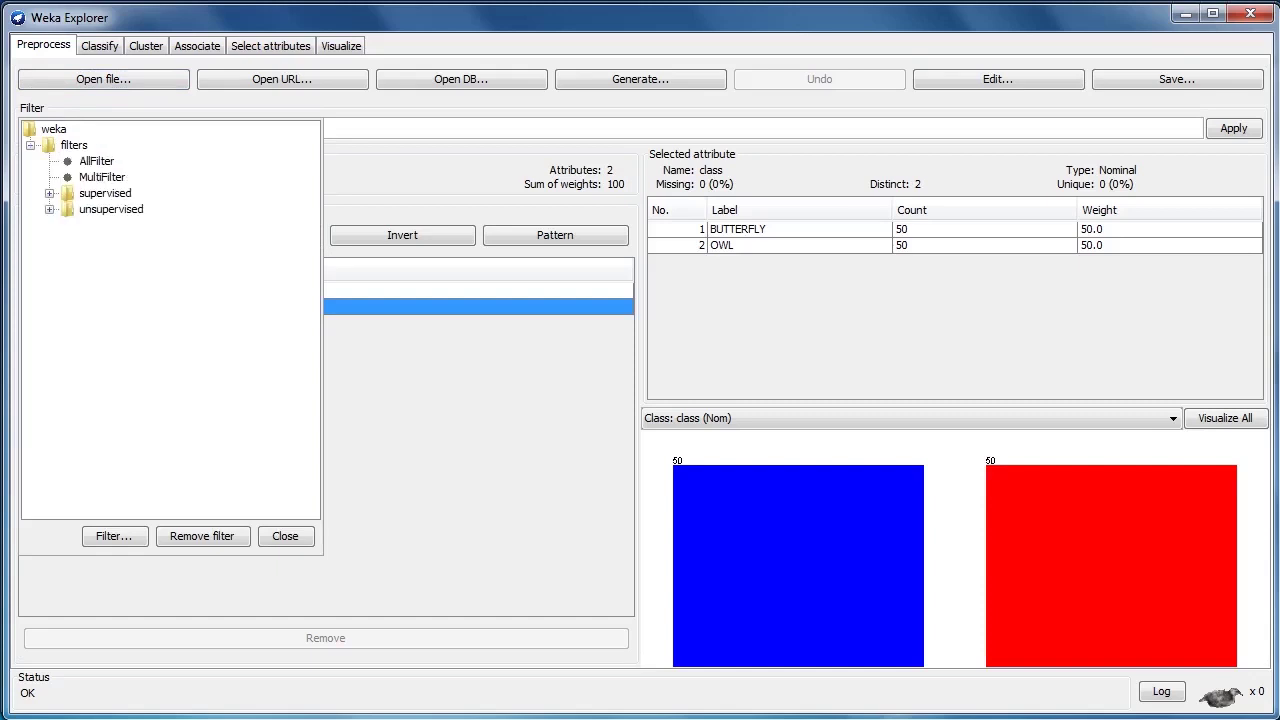
pyautogui.click(49, 209)
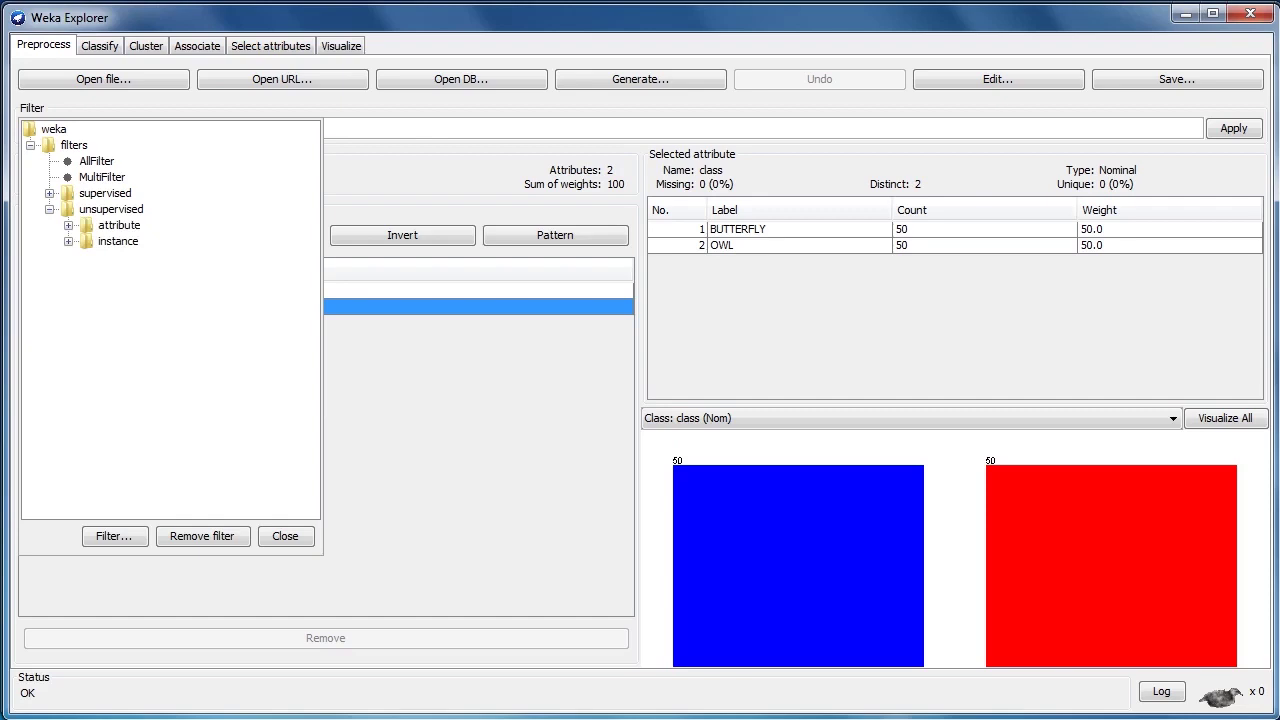
pyautogui.click(68, 241)
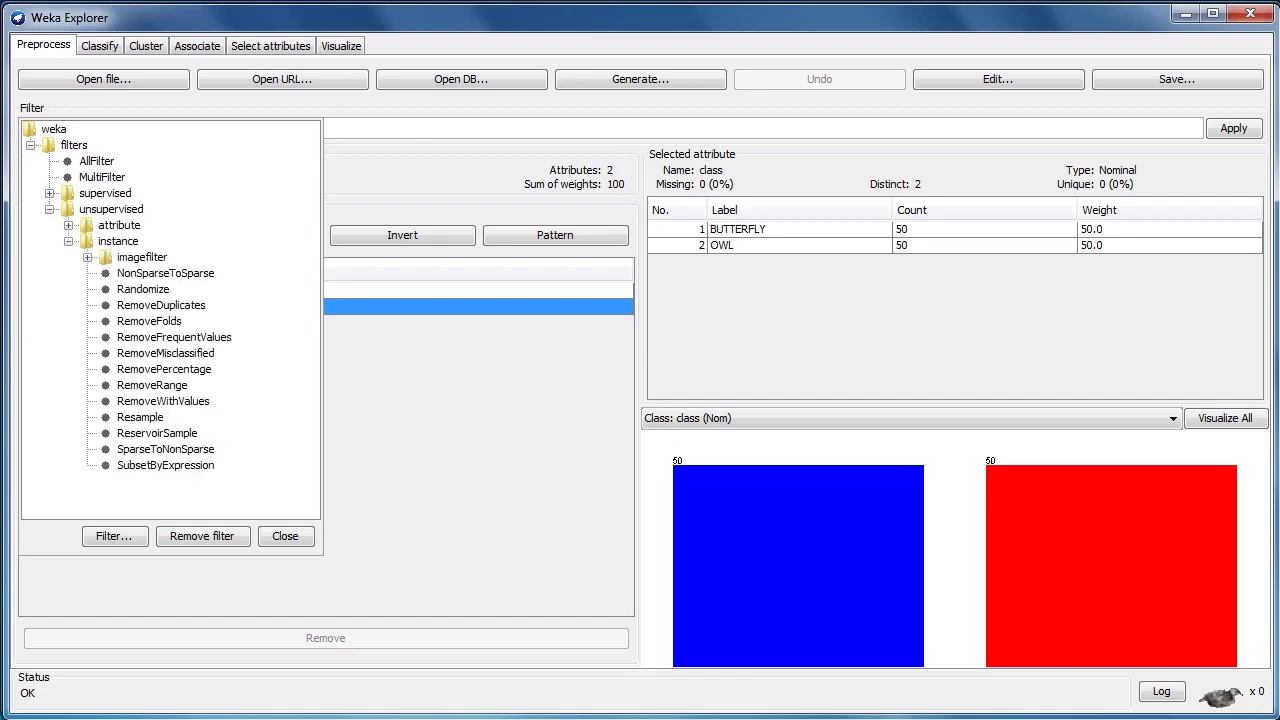
pyautogui.click(87, 257)
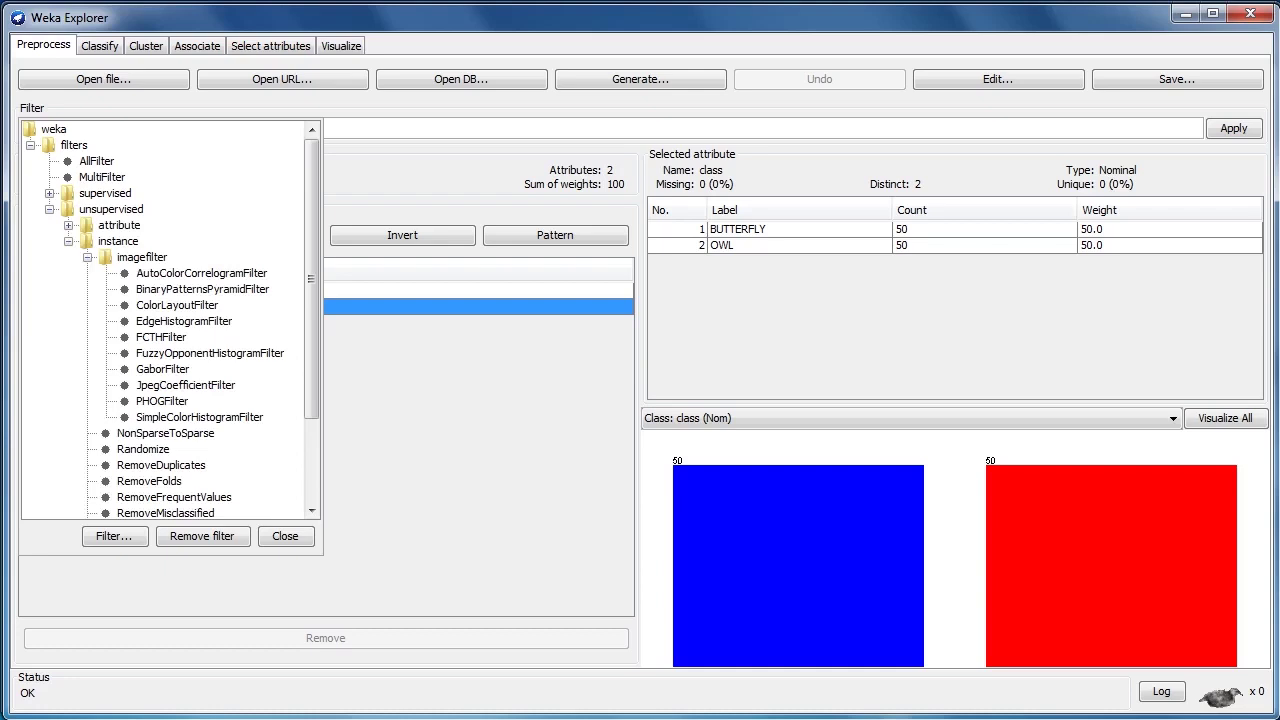
pyautogui.click(142, 257)
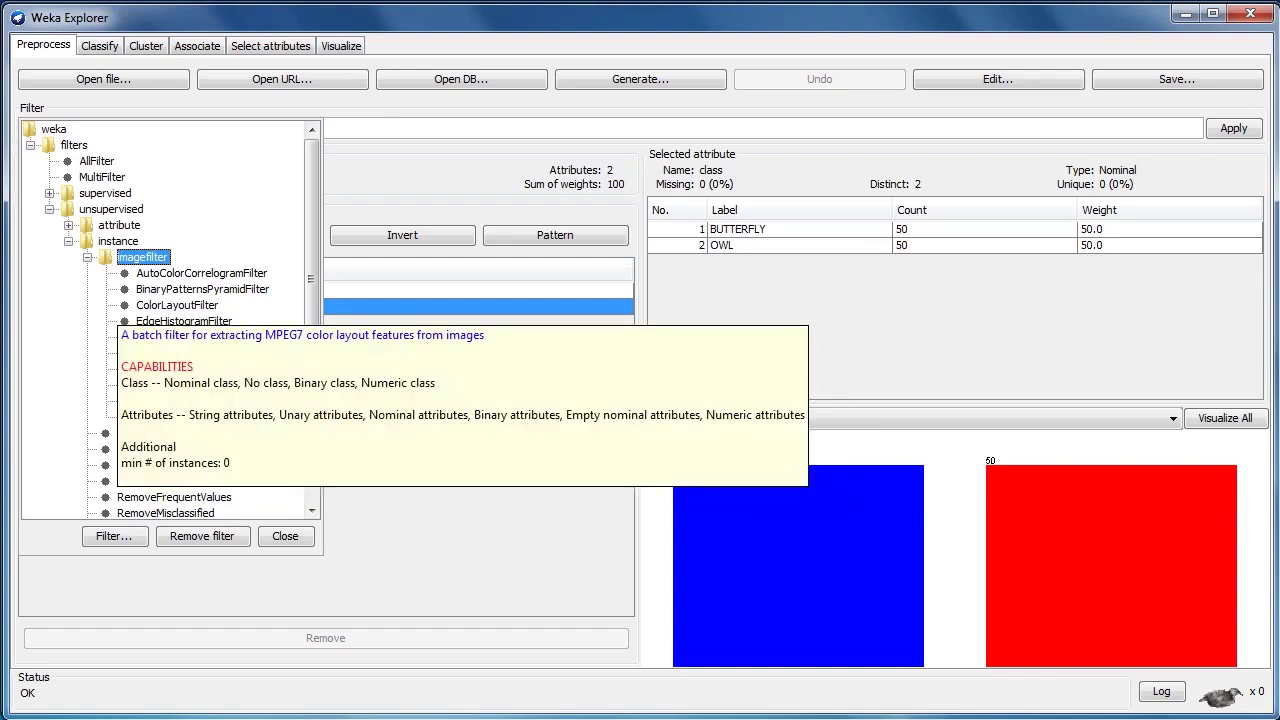
pyautogui.click(177, 305)
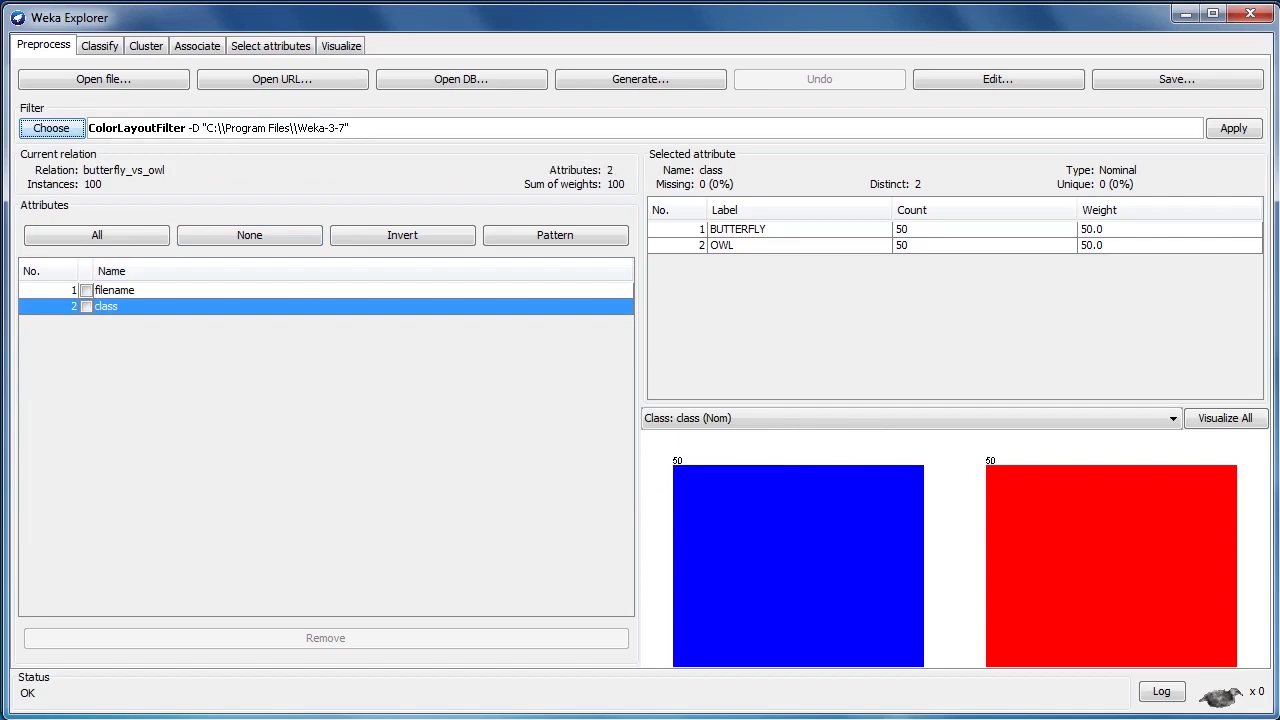
# Set the filter's imageDirectory to H:\butterfly_vs_owl and apply it to the dataset.
pyautogui.click(300, 128)
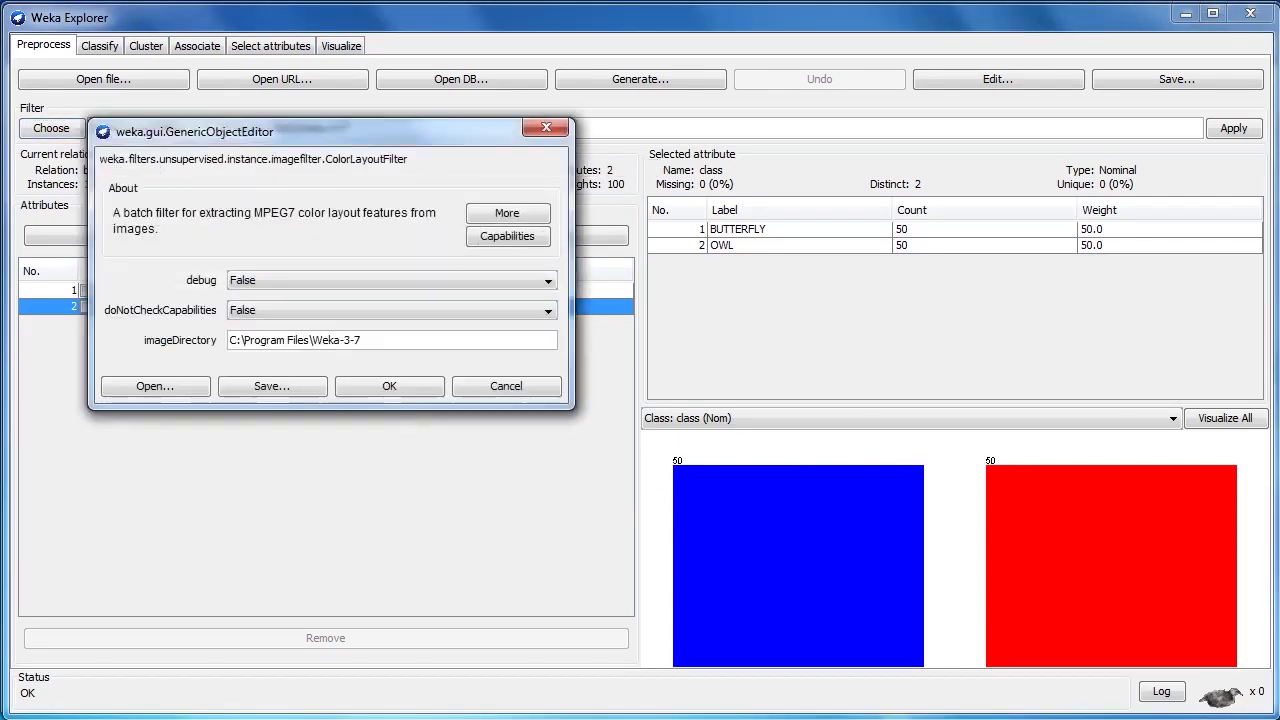
pyautogui.press('Tab')
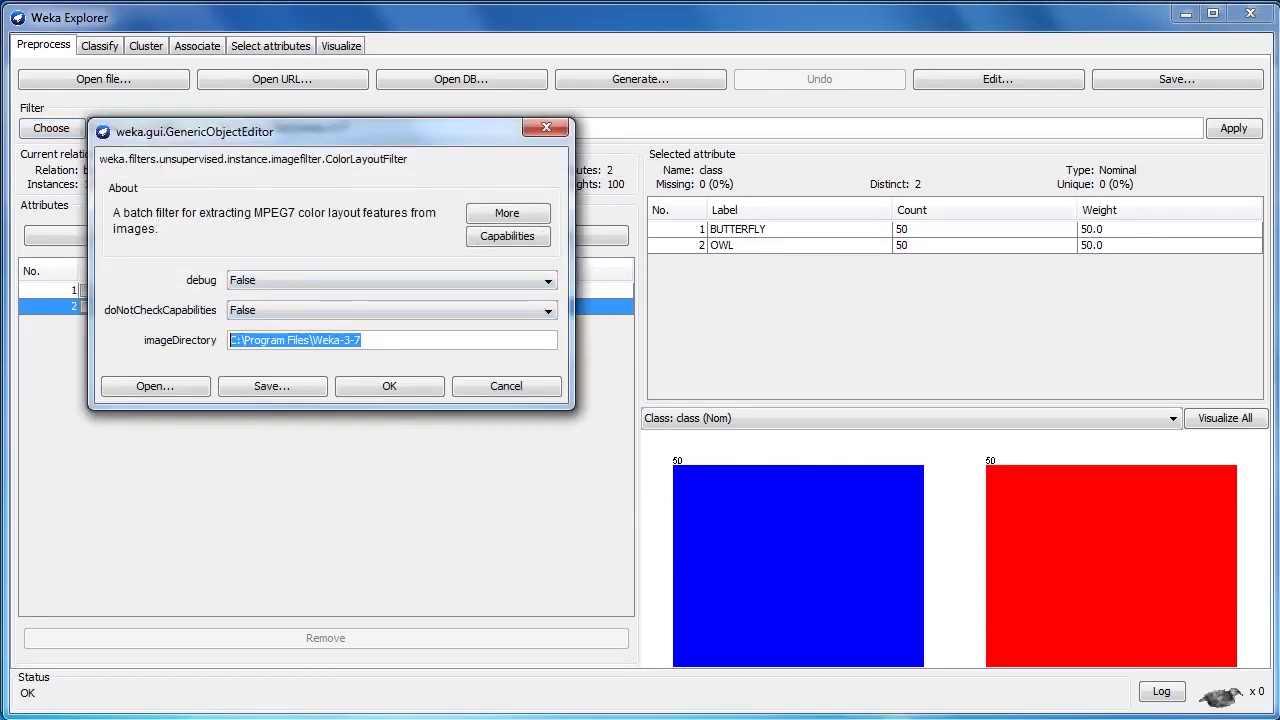
pyautogui.write('H:\\butterfly_vs_owl')
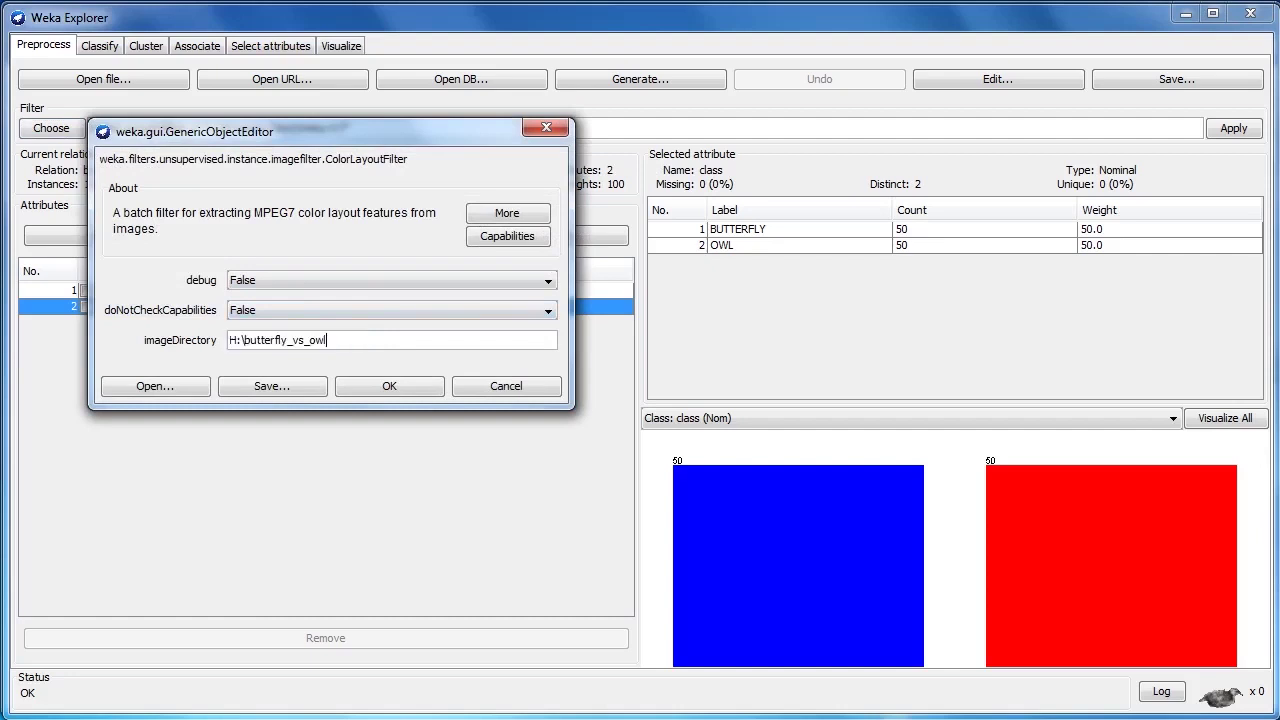
pyautogui.press('Return')
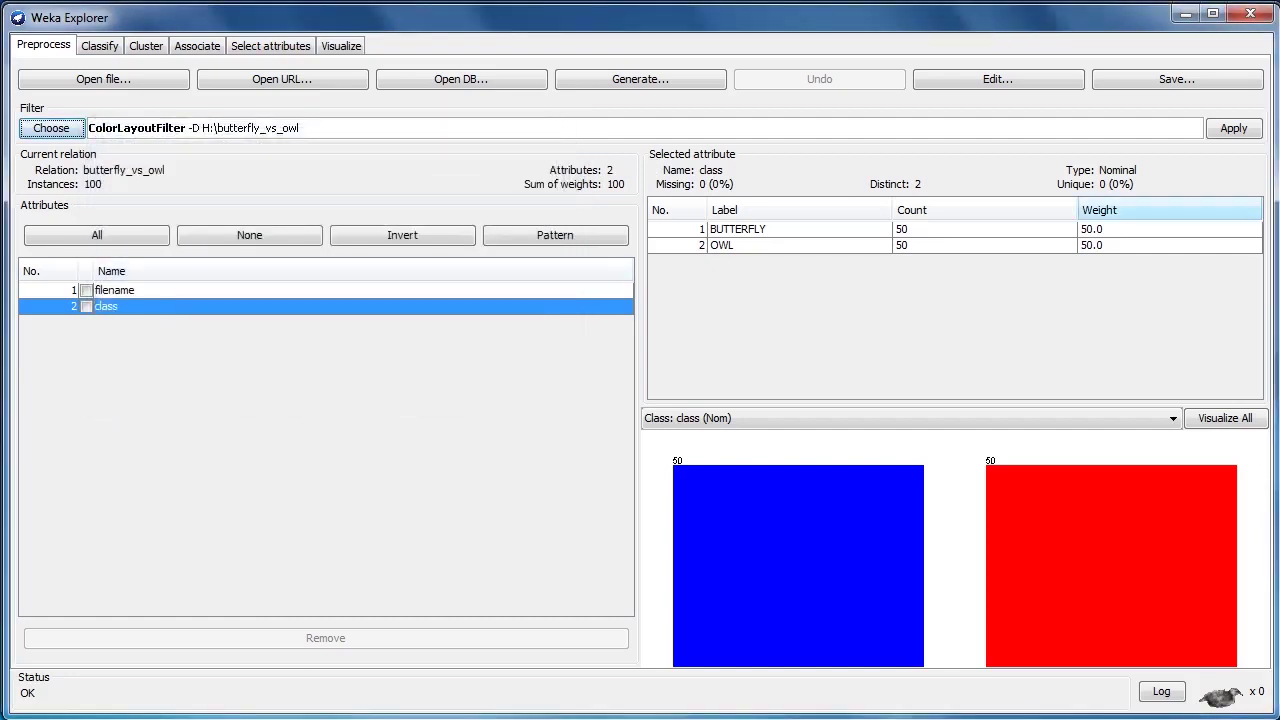
pyautogui.click(1233, 128)
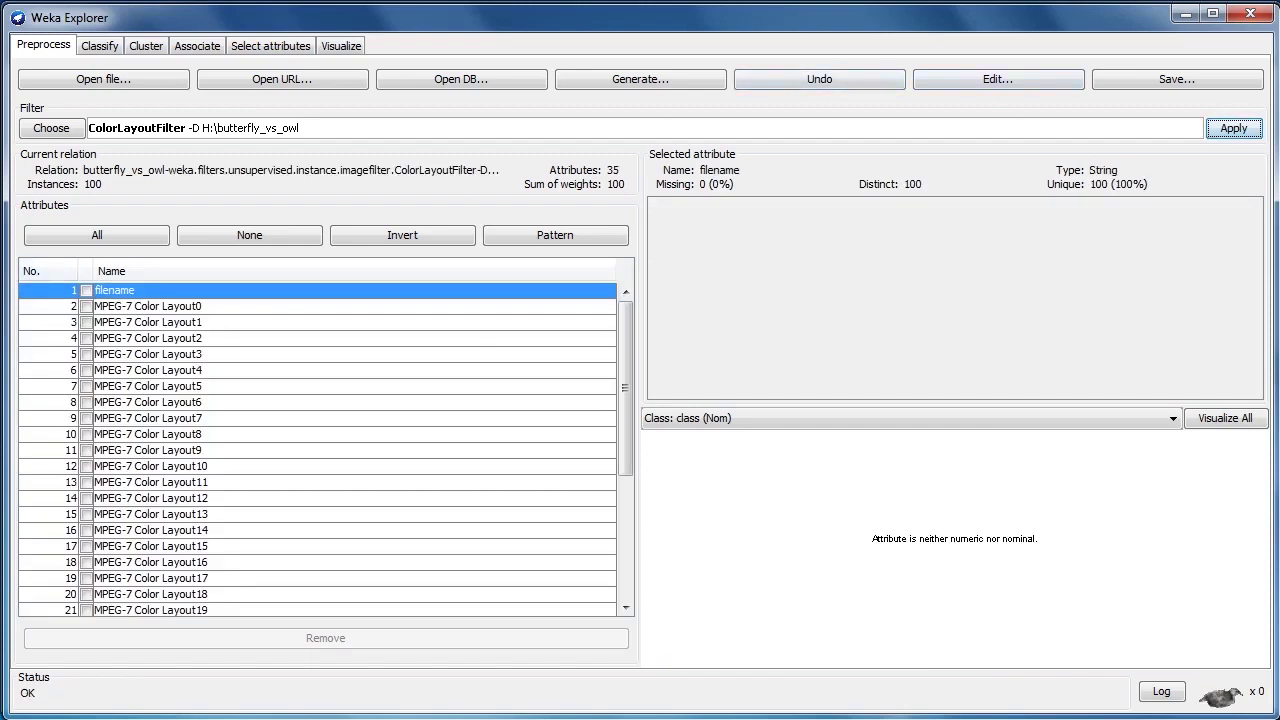
# Browse the MPEG-7 Color Layout attribute statistics, from Color Layout0 through Color Layout32.
pyautogui.press('Down')
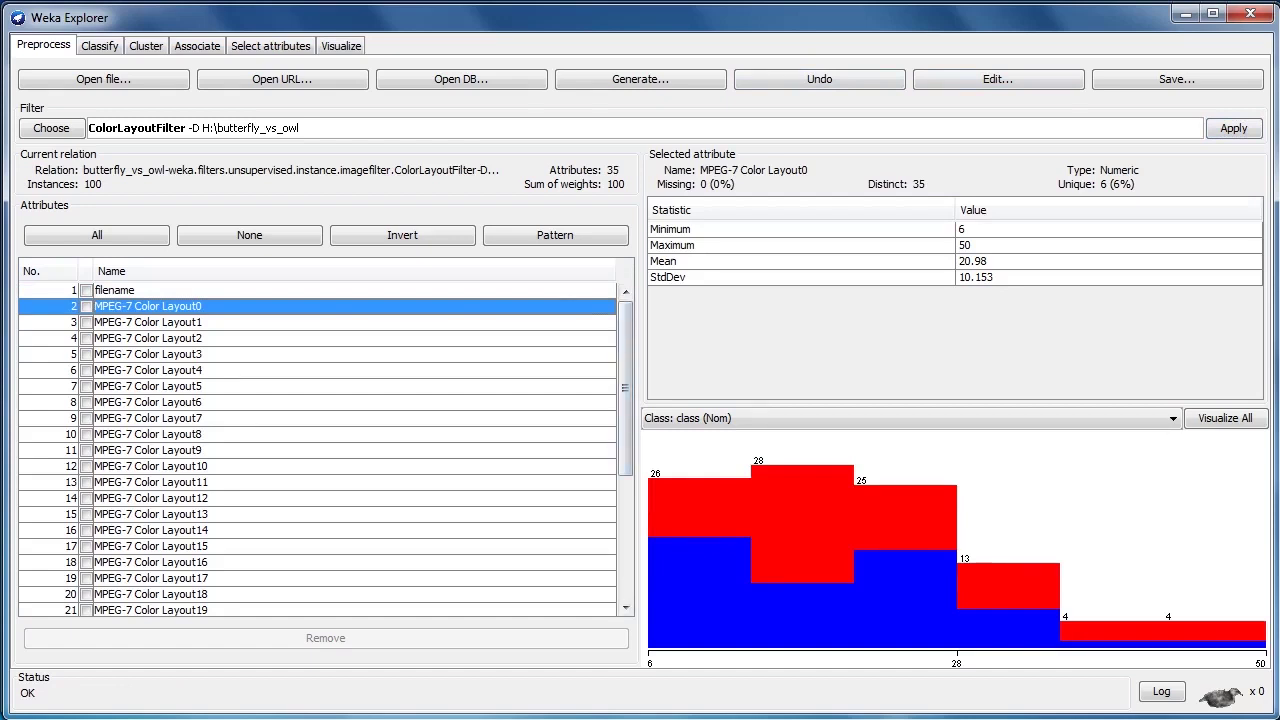
pyautogui.press('Down')
pyautogui.press('Down')
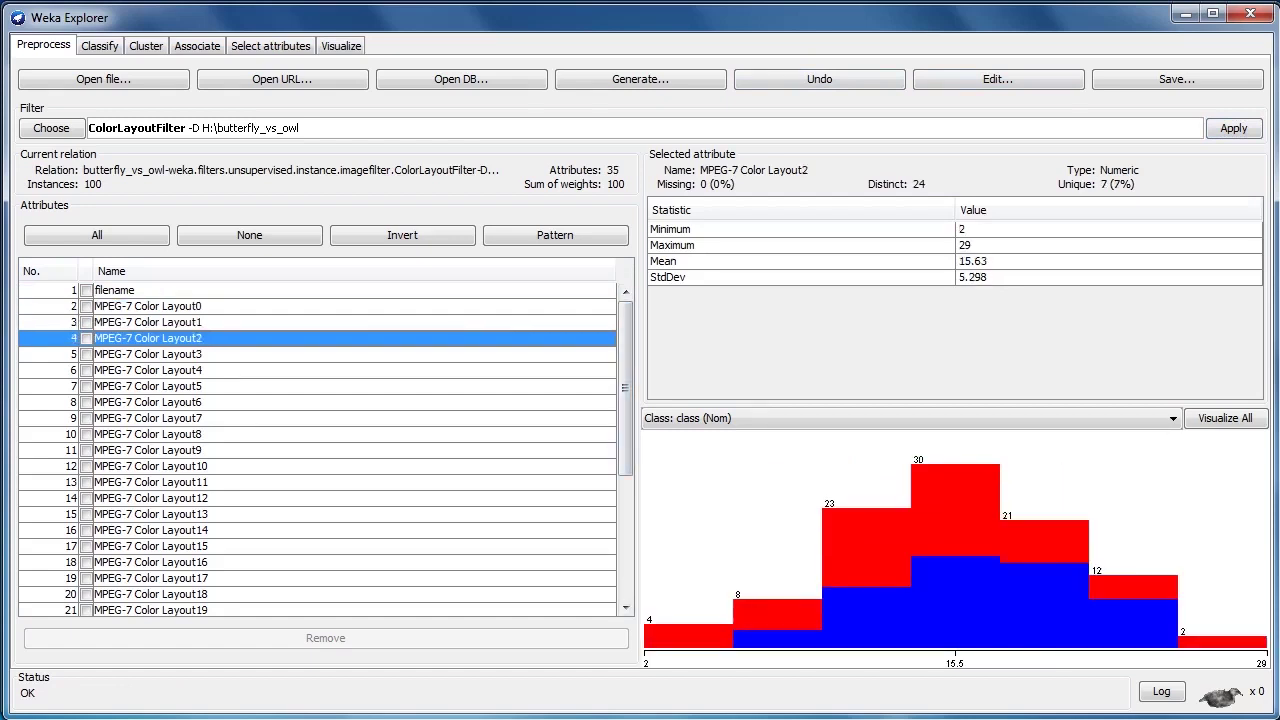
pyautogui.press('Down')
pyautogui.press('Down')
pyautogui.press('Down')
pyautogui.press('Down')
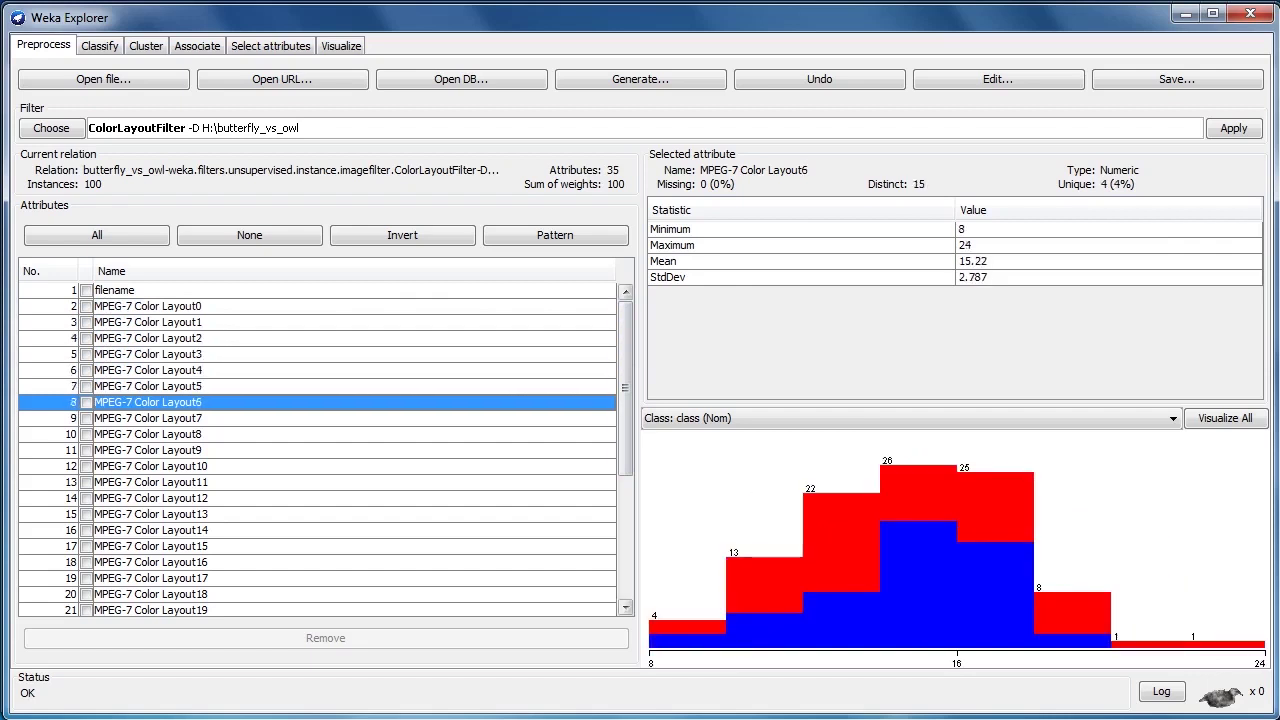
pyautogui.press('Down')
pyautogui.scroll(-4, 317, 448)
pyautogui.scroll(-1, 317, 448)
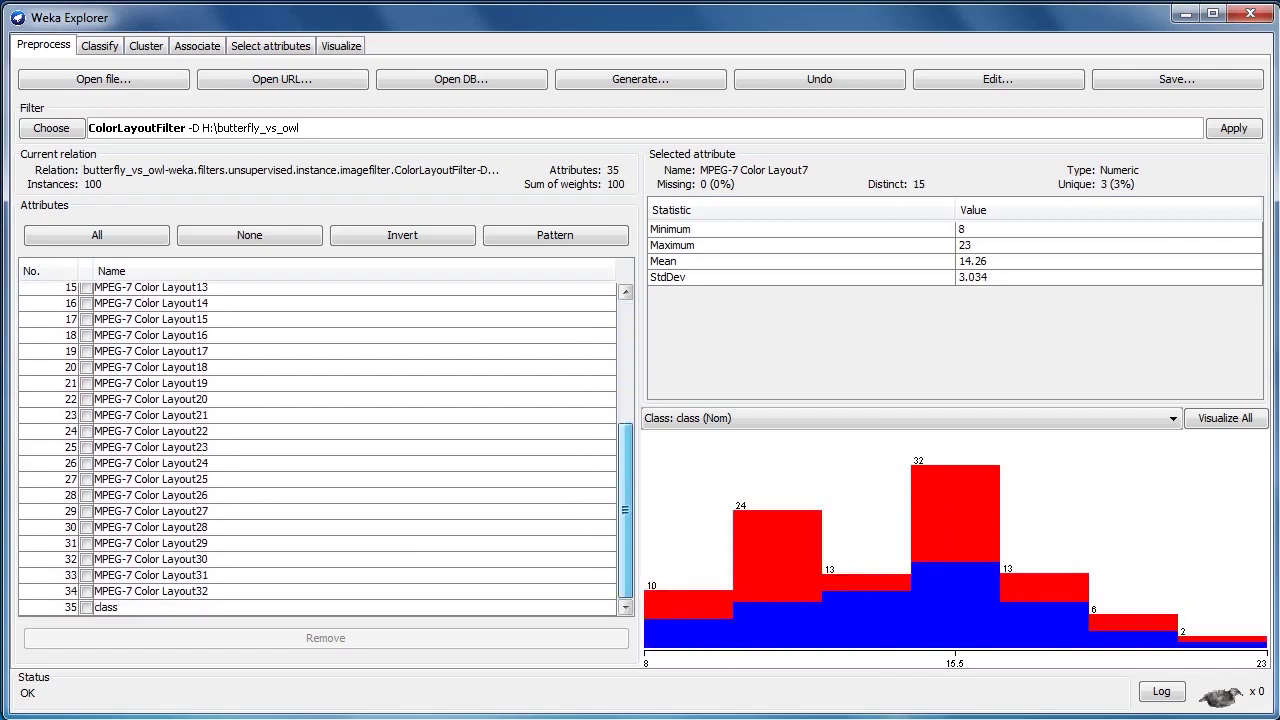
pyautogui.click(150, 591)
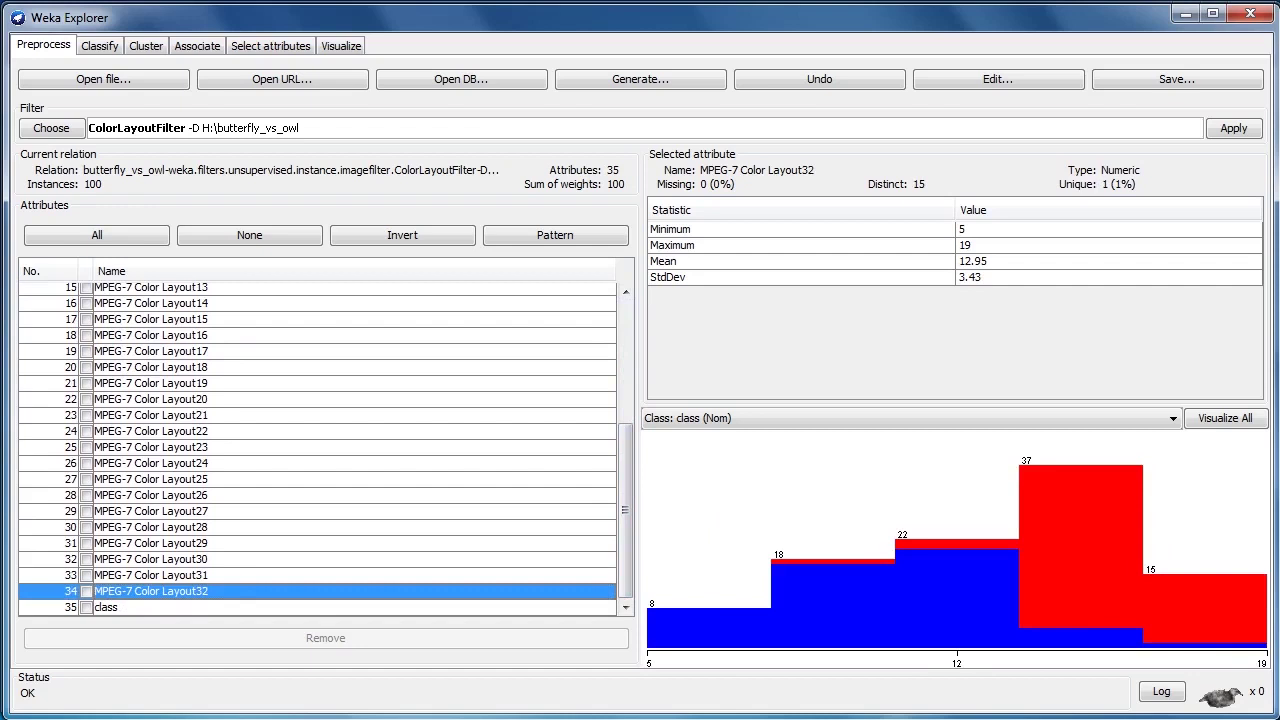
# Recheck the class distribution, then tick and remove the filename attribute.
pyautogui.click(116, 607)
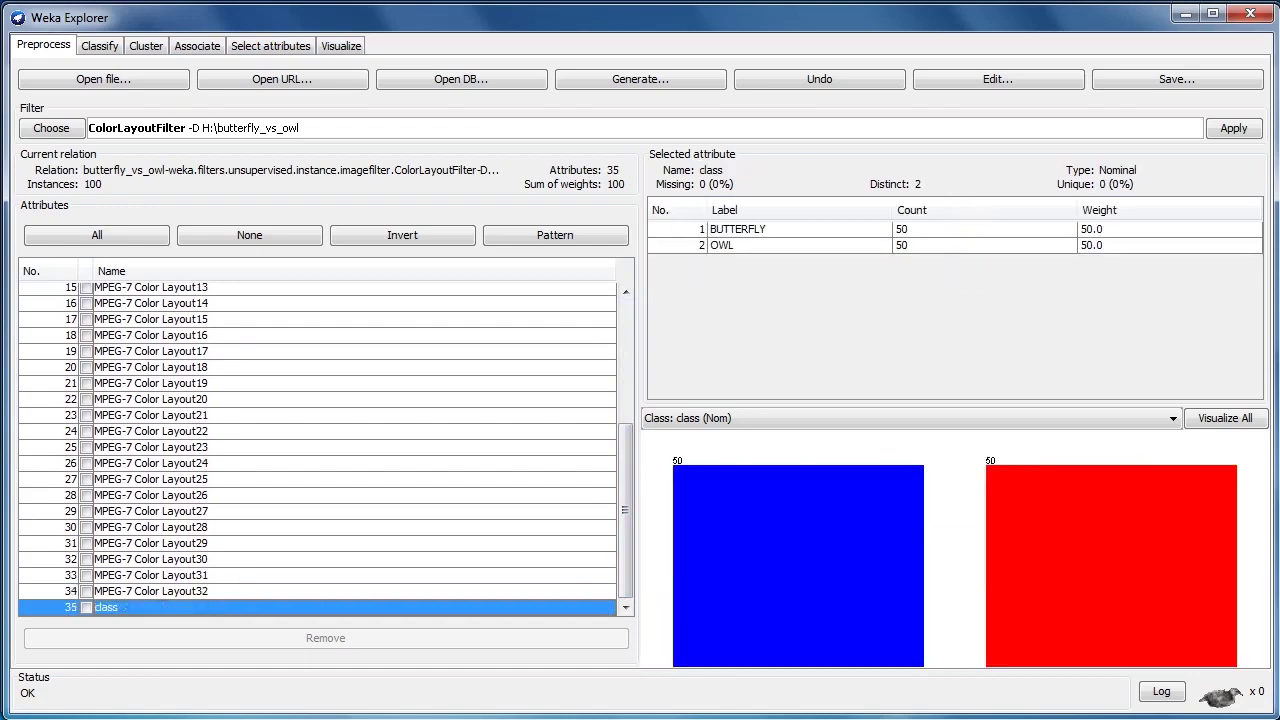
pyautogui.scroll(5, 317, 448)
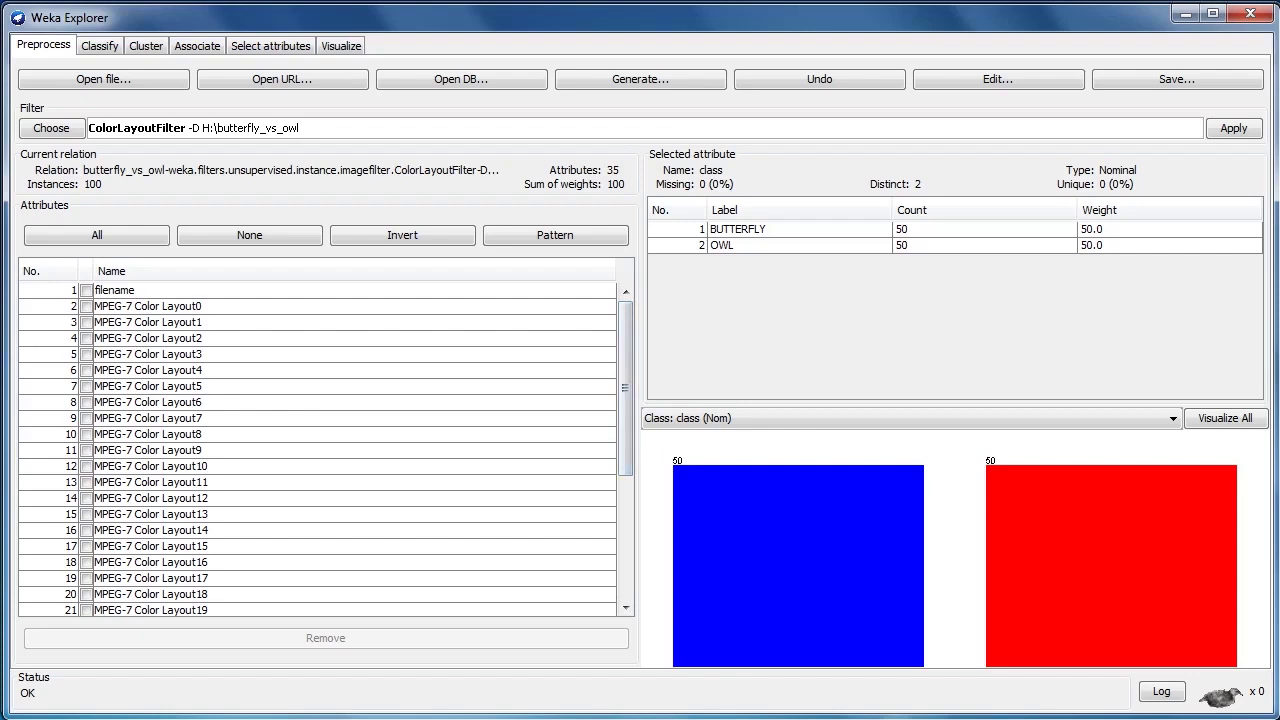
pyautogui.click(86, 290)
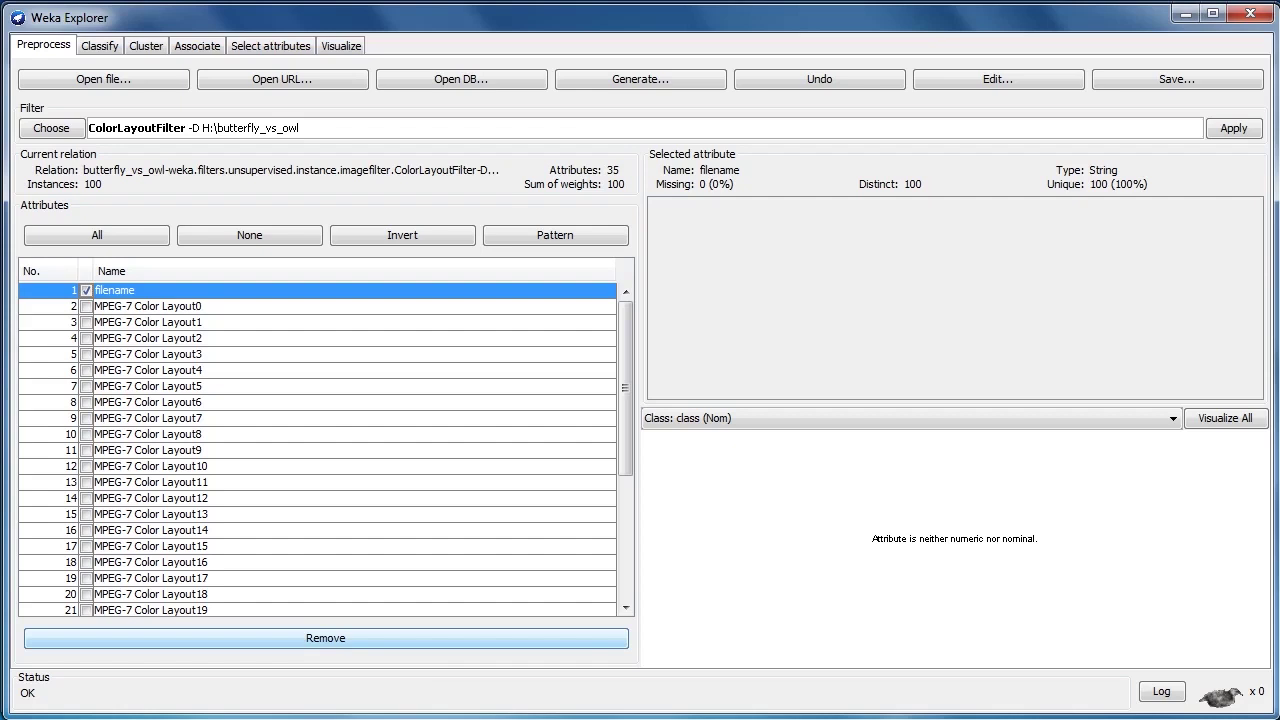
pyautogui.click(326, 638)
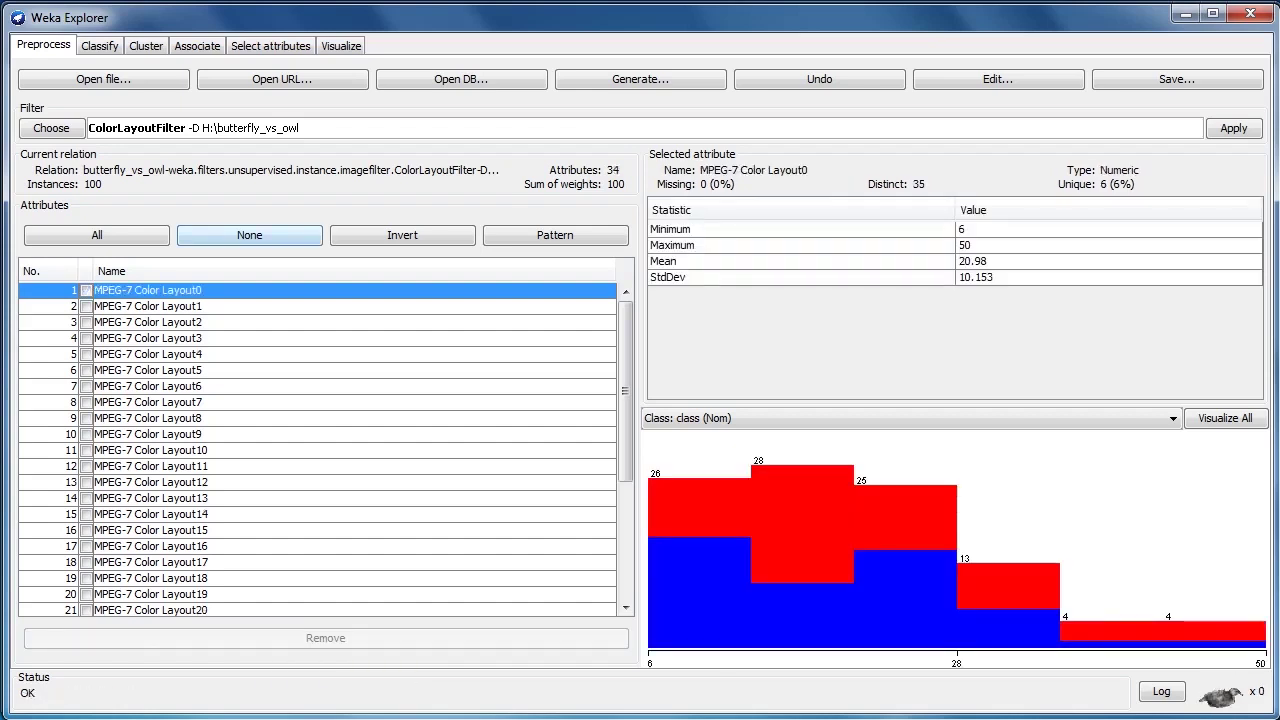
# Run J48 with 10-fold cross-validation on the colour layout features (90% accuracy), then return to Preprocess.
pyautogui.click(99, 46)
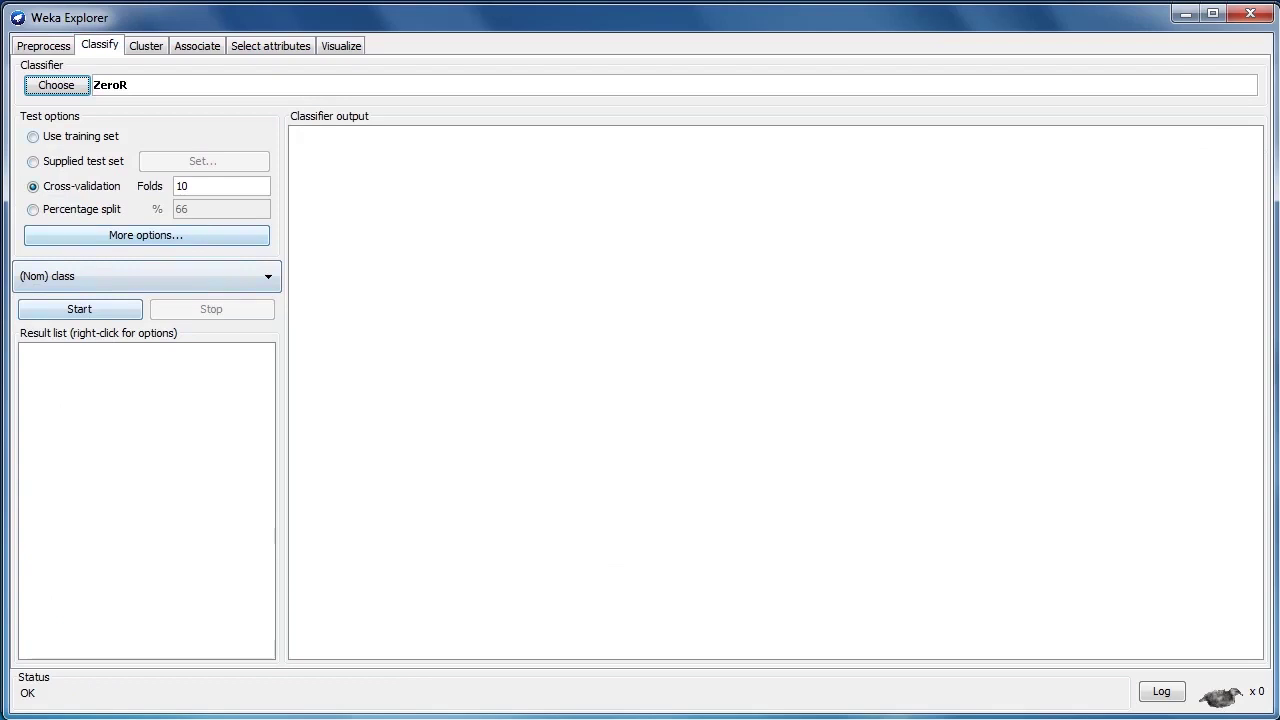
pyautogui.click(56, 85)
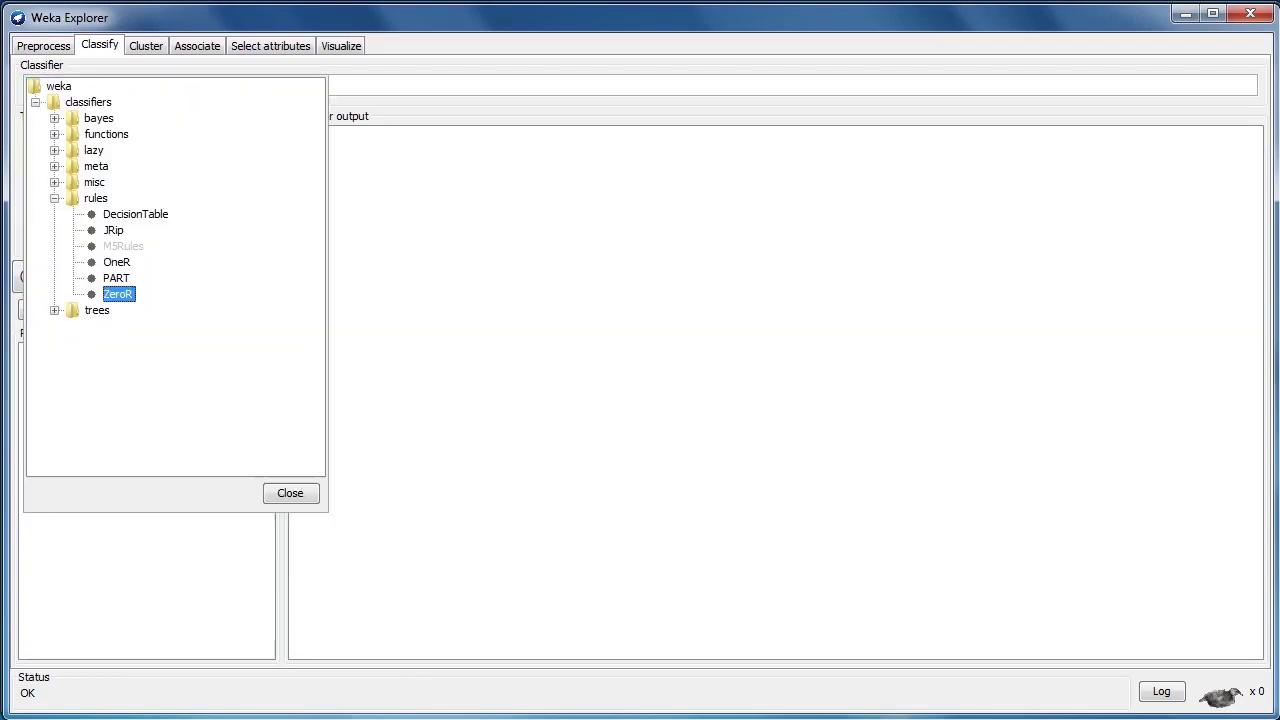
pyautogui.click(55, 310)
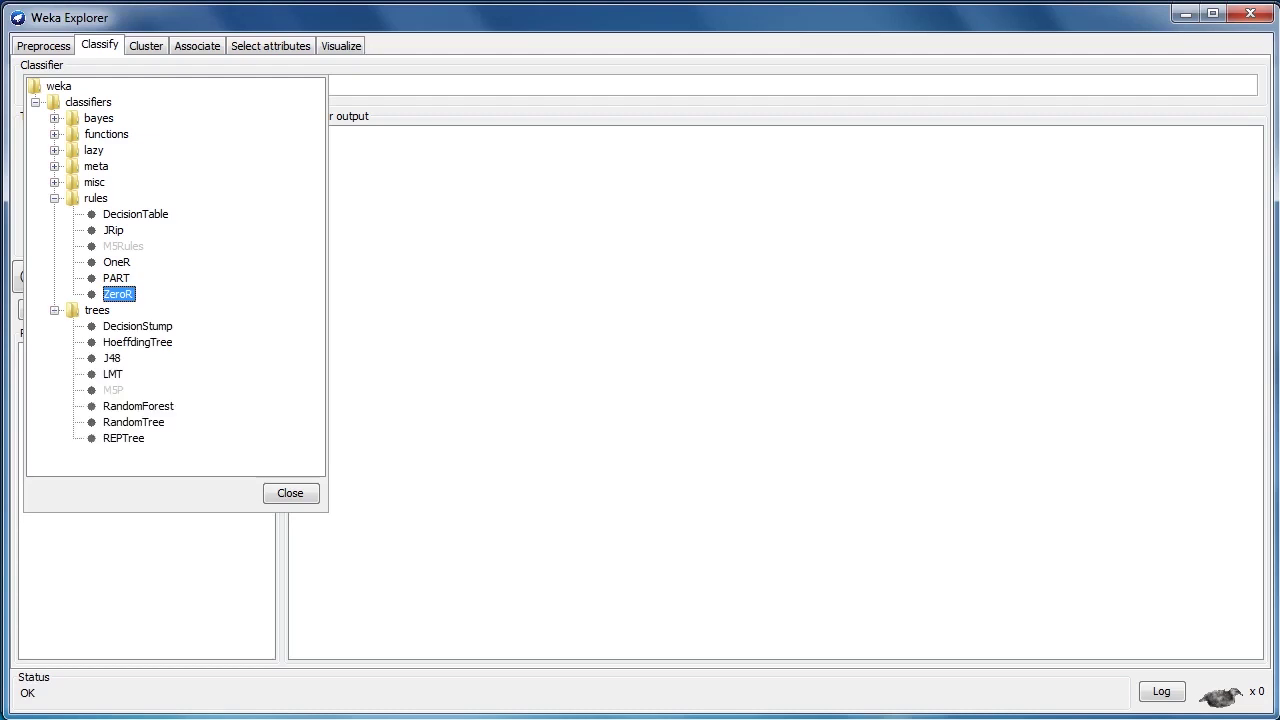
pyautogui.click(112, 358)
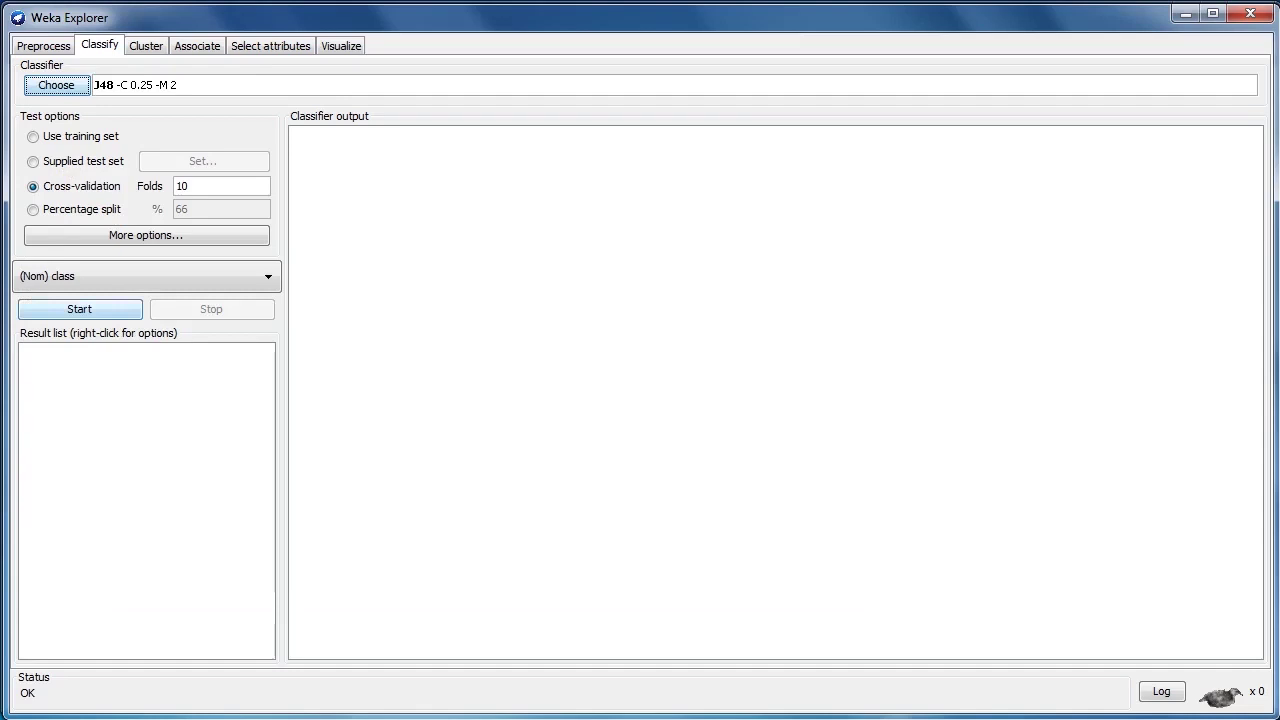
pyautogui.click(79, 309)
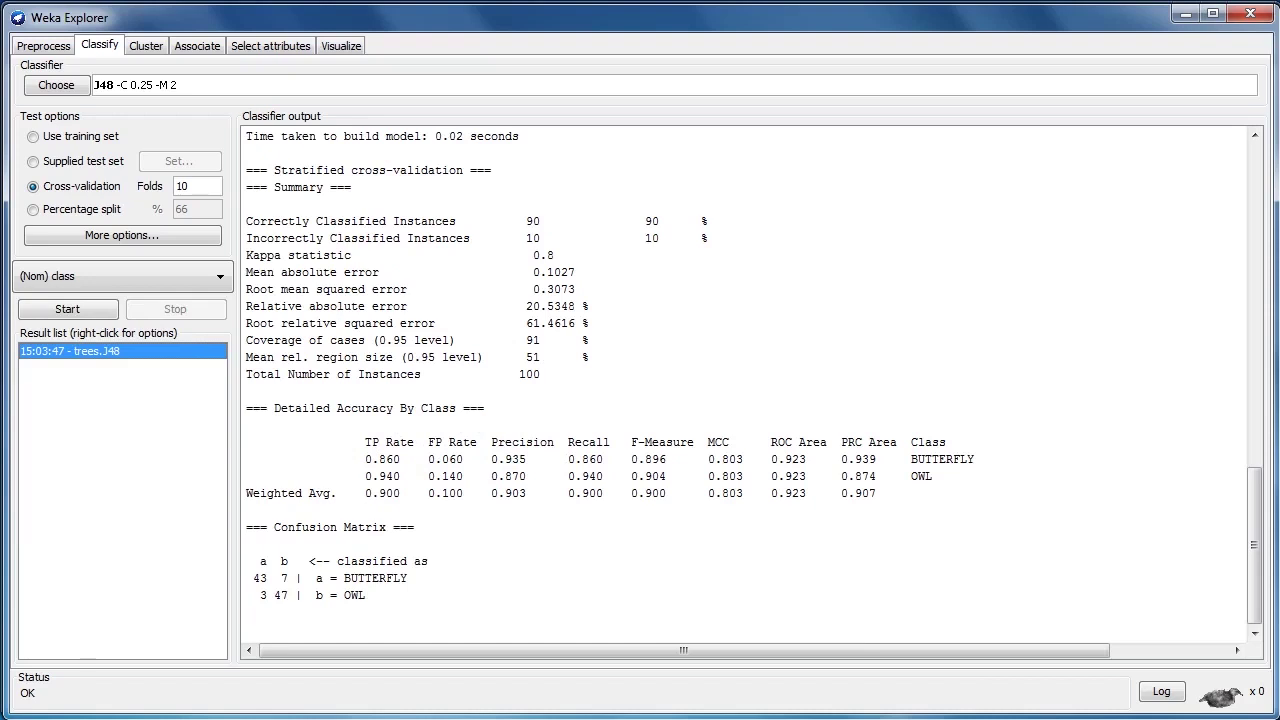
pyautogui.click(43, 46)
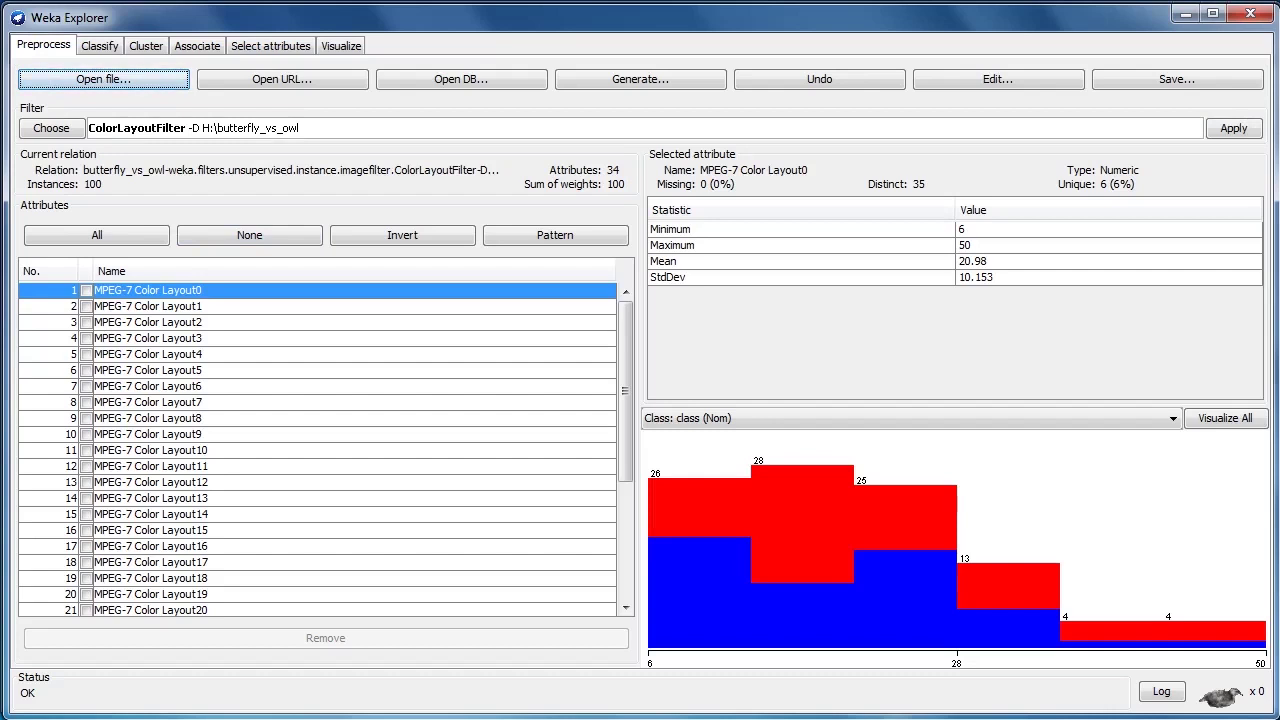
# Undo the filename removal and choose the EdgeHistogramFilter.
pyautogui.click(819, 80)
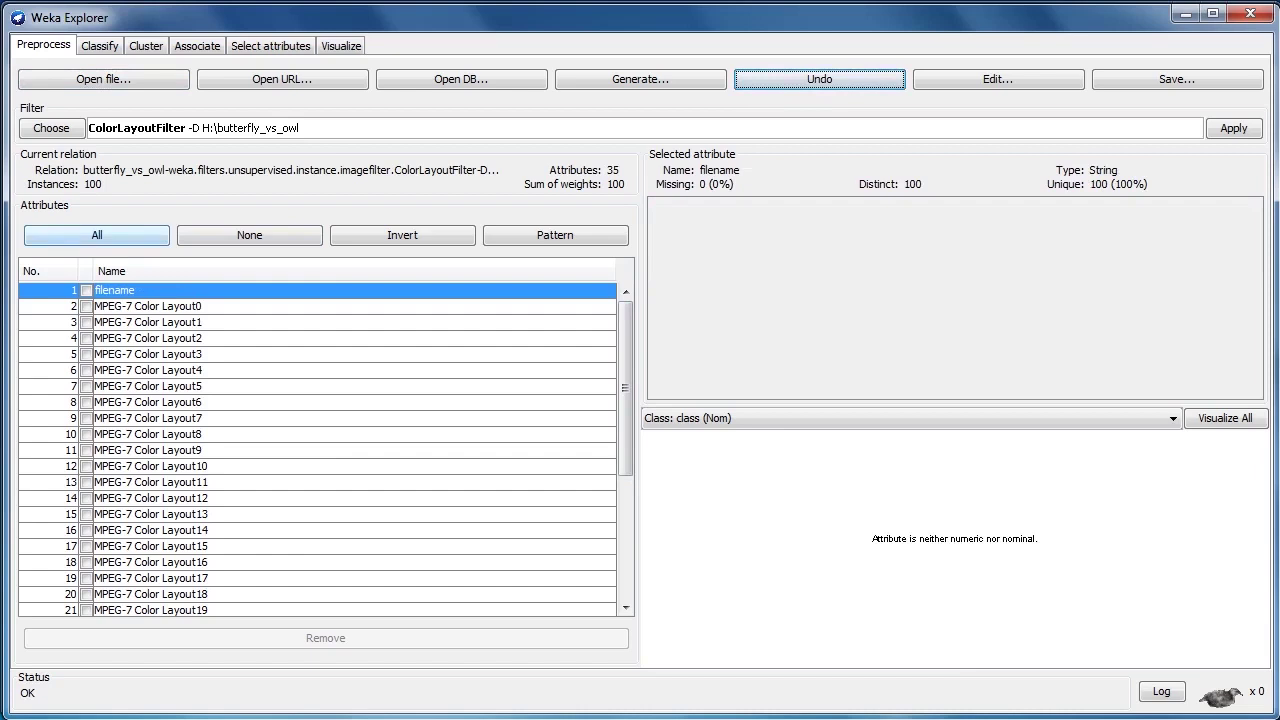
pyautogui.click(51, 128)
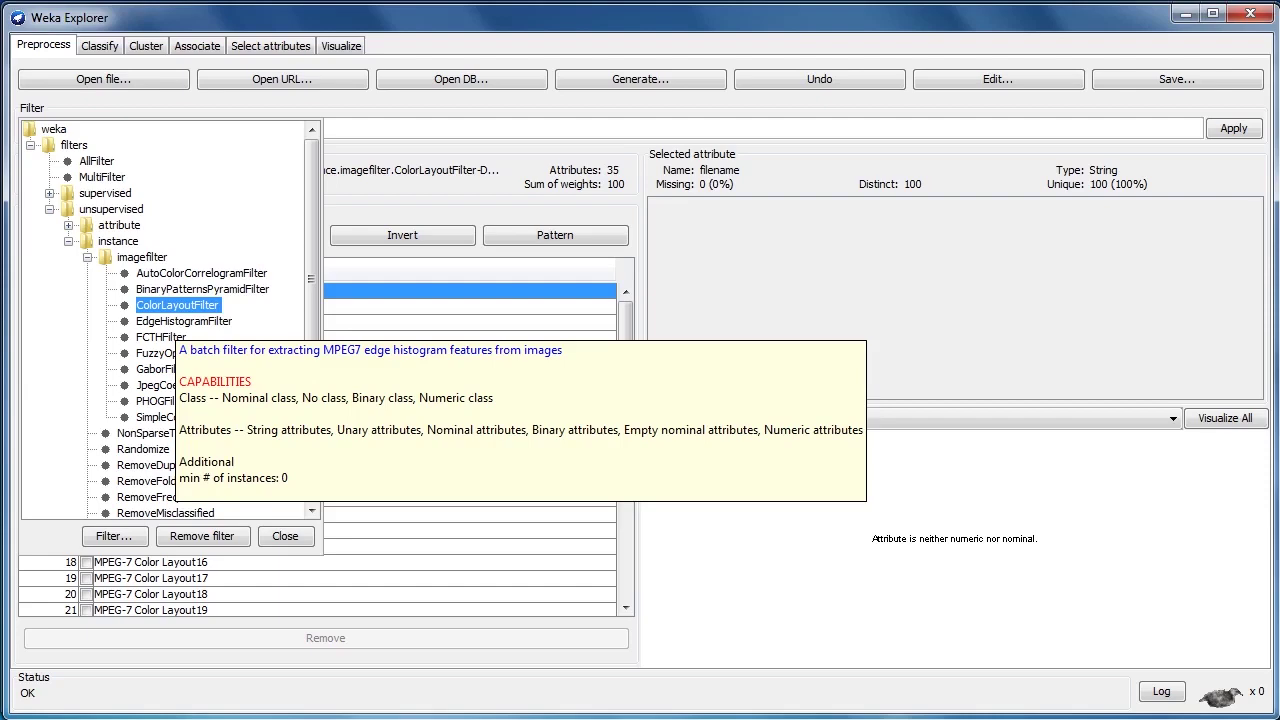
pyautogui.click(184, 321)
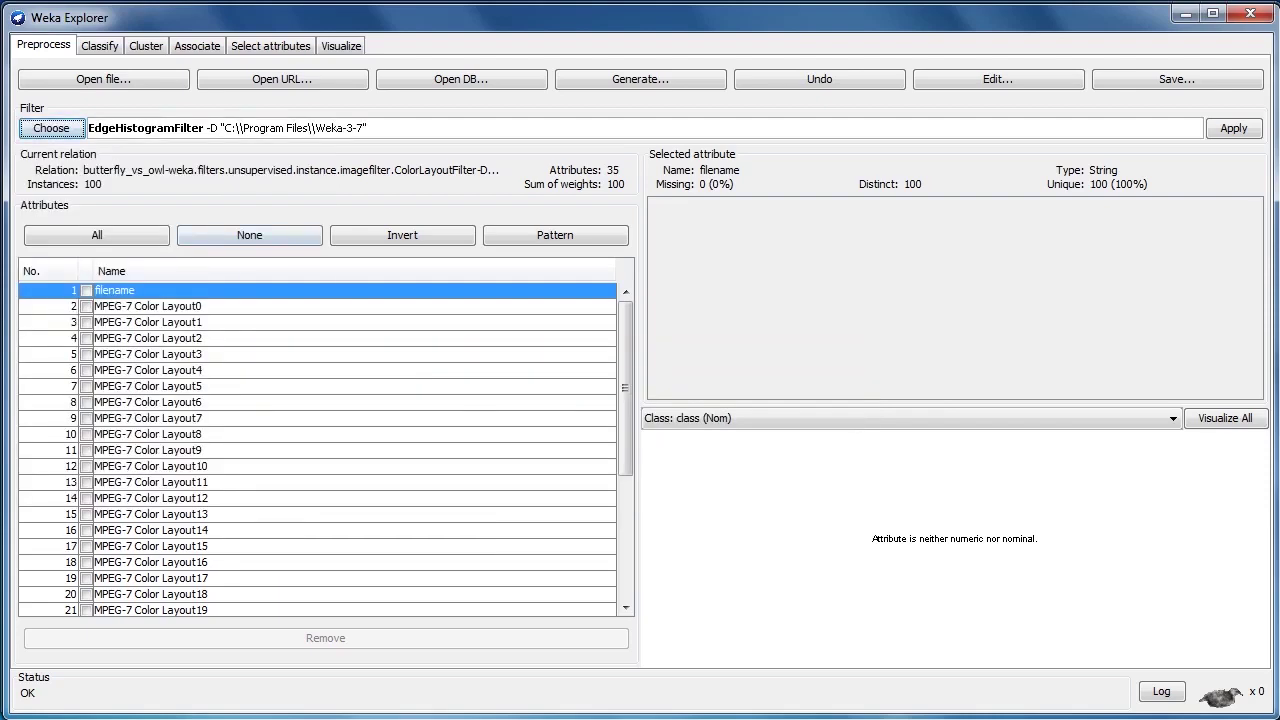
# Point the EdgeHistogramFilter's imageDirectory at H:\butterfly_vs_owl and apply it.
pyautogui.click(300, 128)
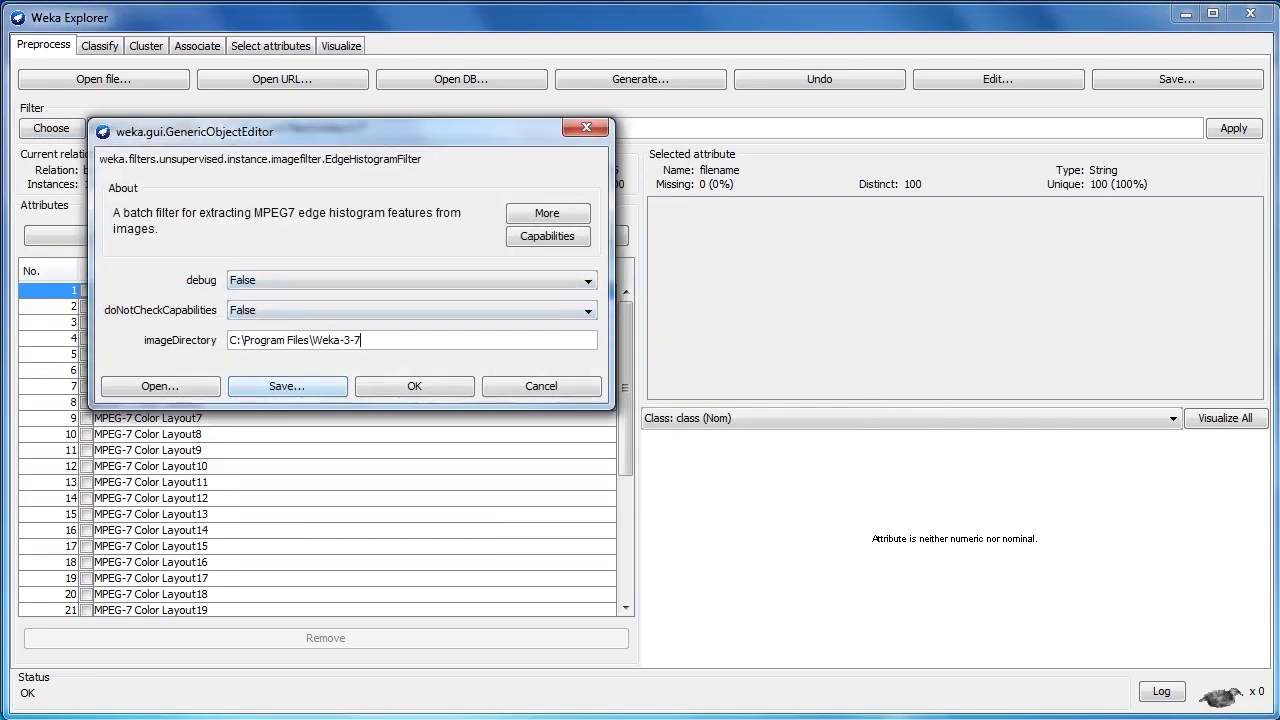
pyautogui.moveTo(362, 340); pyautogui.dragTo(230, 340)
pyautogui.write('H:\\butterfly_vs_owl')
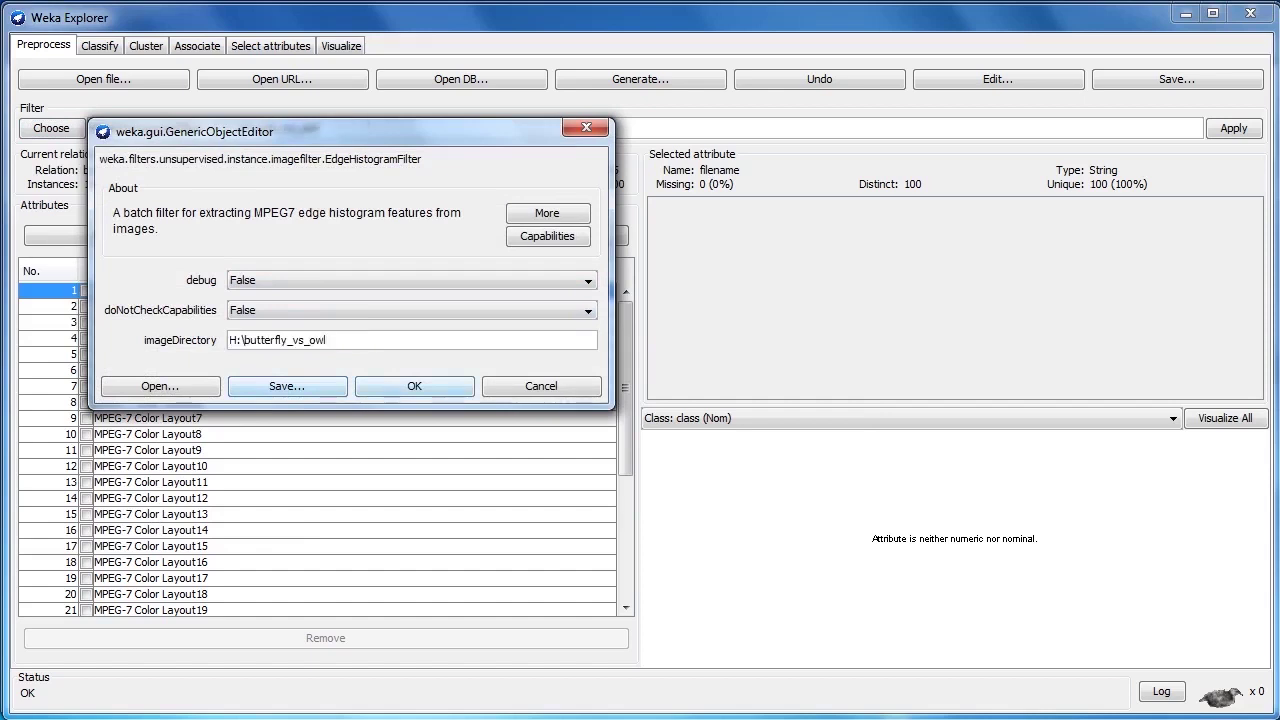
pyautogui.click(414, 386)
pyautogui.click(1233, 128)
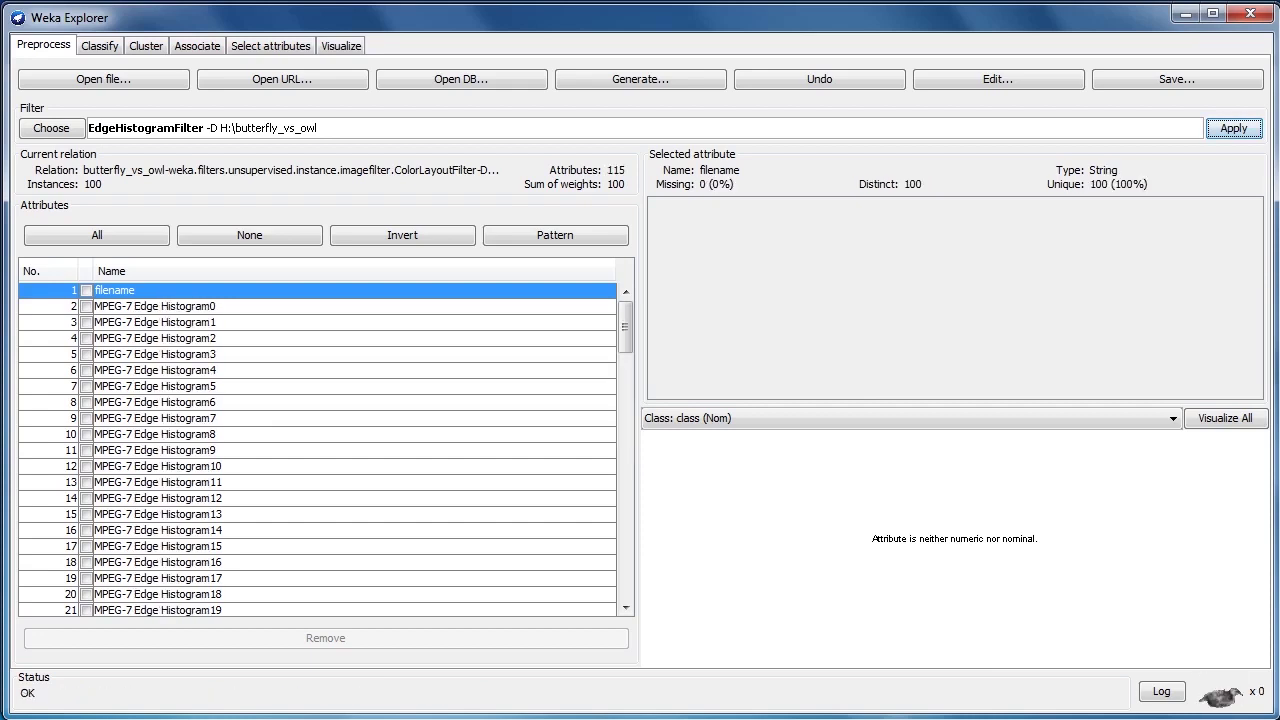
# Inspect the Edge Histogram, Color Layout and class attribute statistics.
pyautogui.click(155, 306)
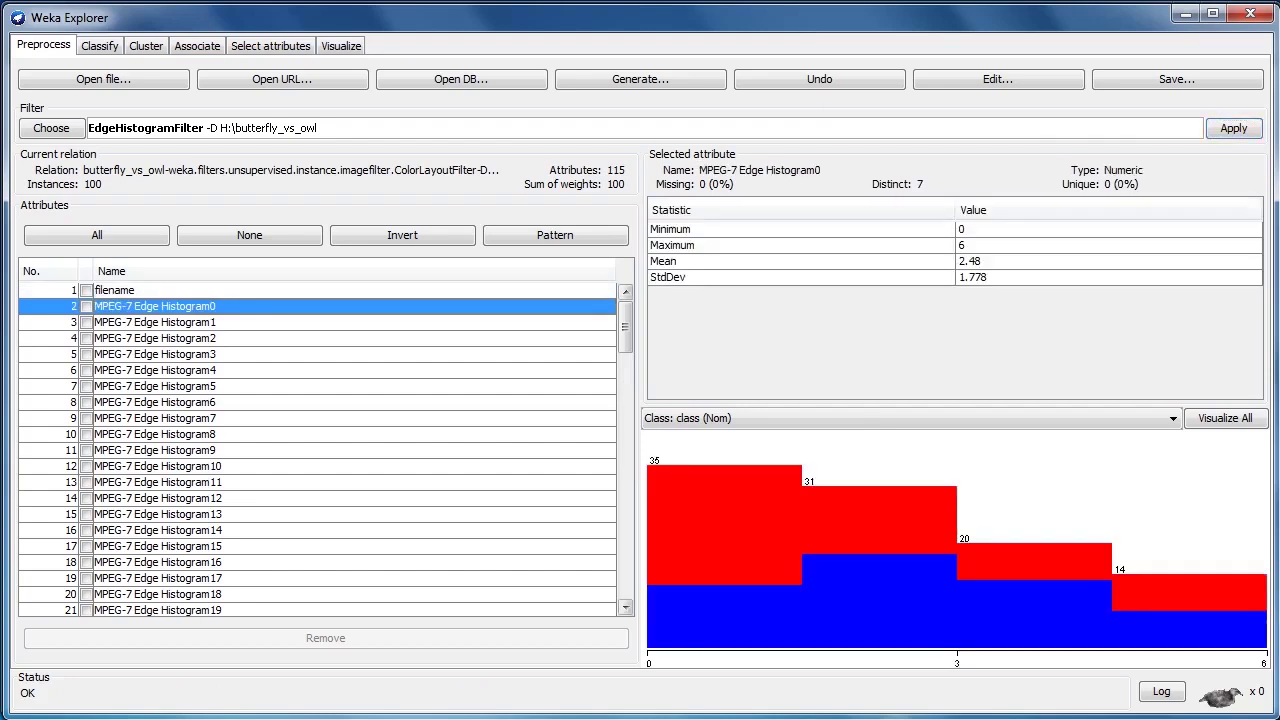
pyautogui.press('Down')
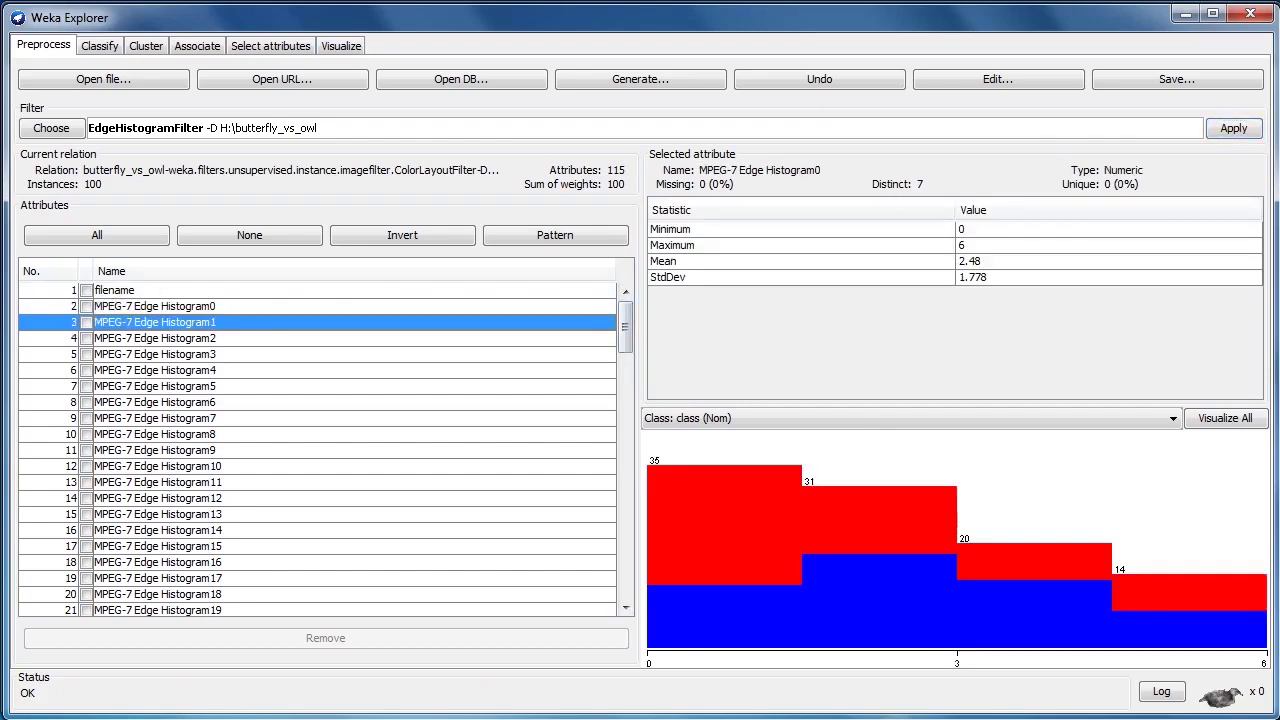
pyautogui.press('Up')
pyautogui.moveTo(625, 325); pyautogui.dragTo(625, 512)
pyautogui.click(155, 426)
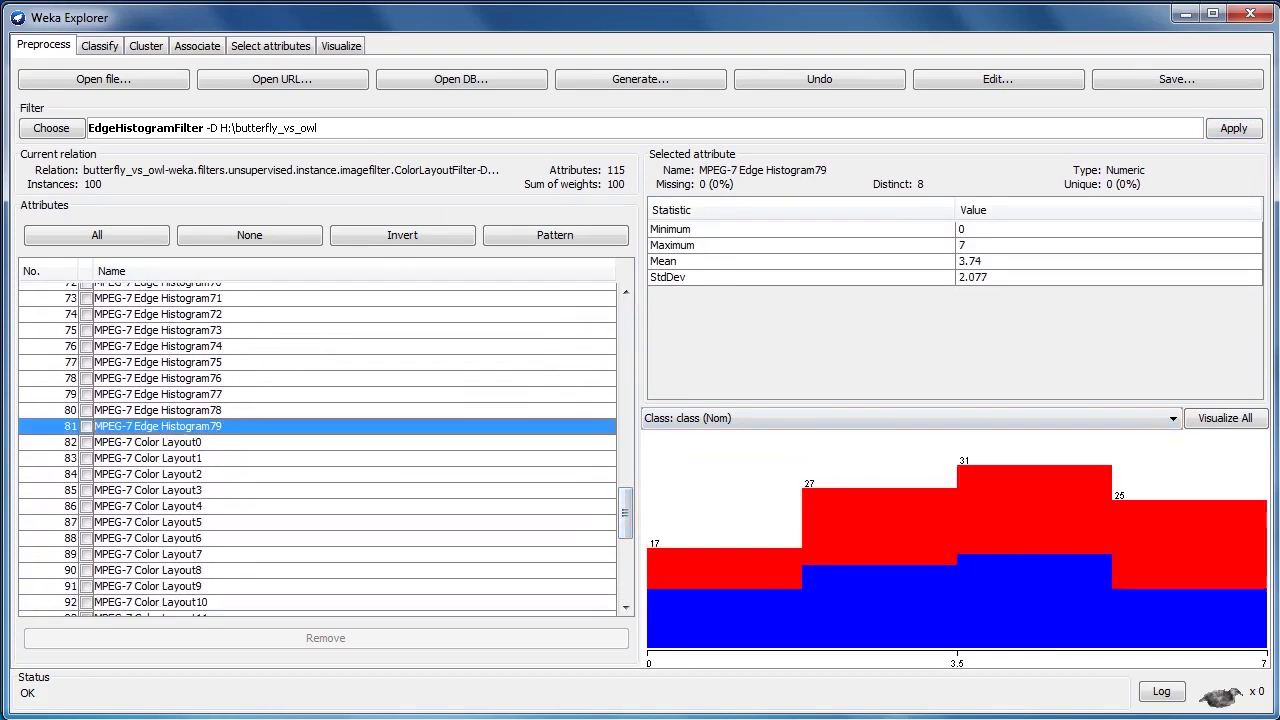
pyautogui.press('Down')
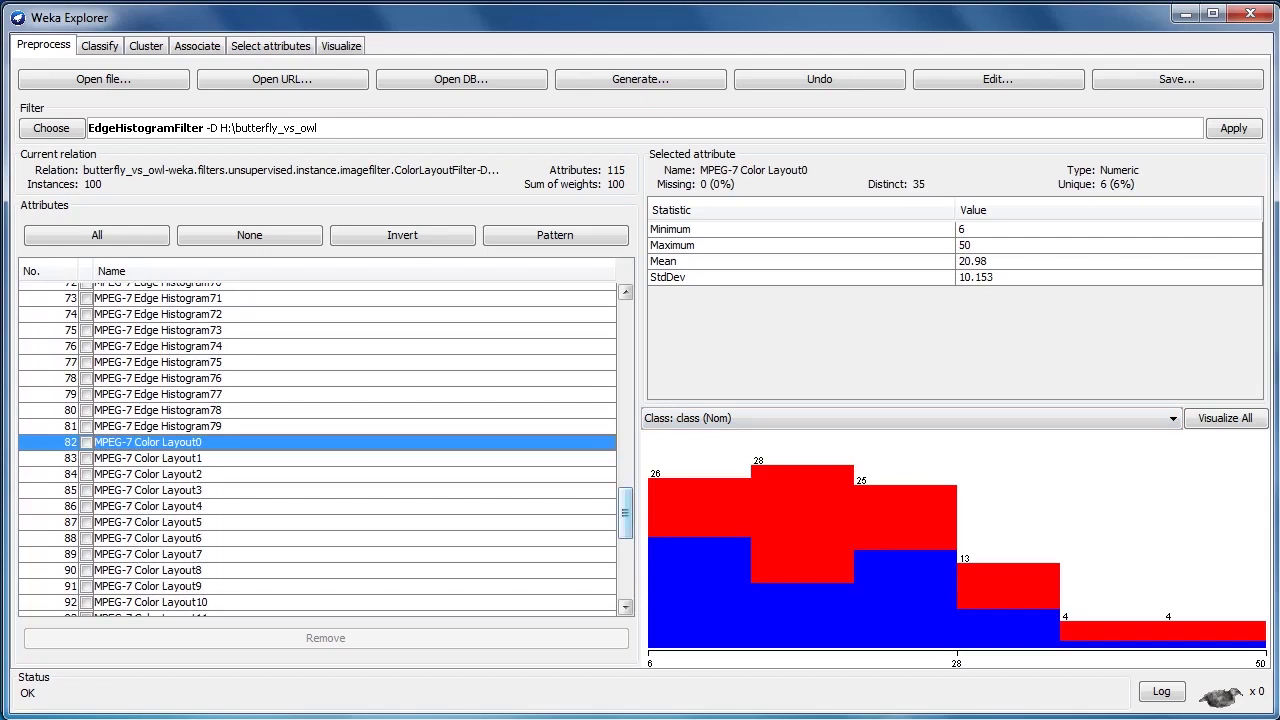
pyautogui.moveTo(625, 512); pyautogui.dragTo(625, 572)
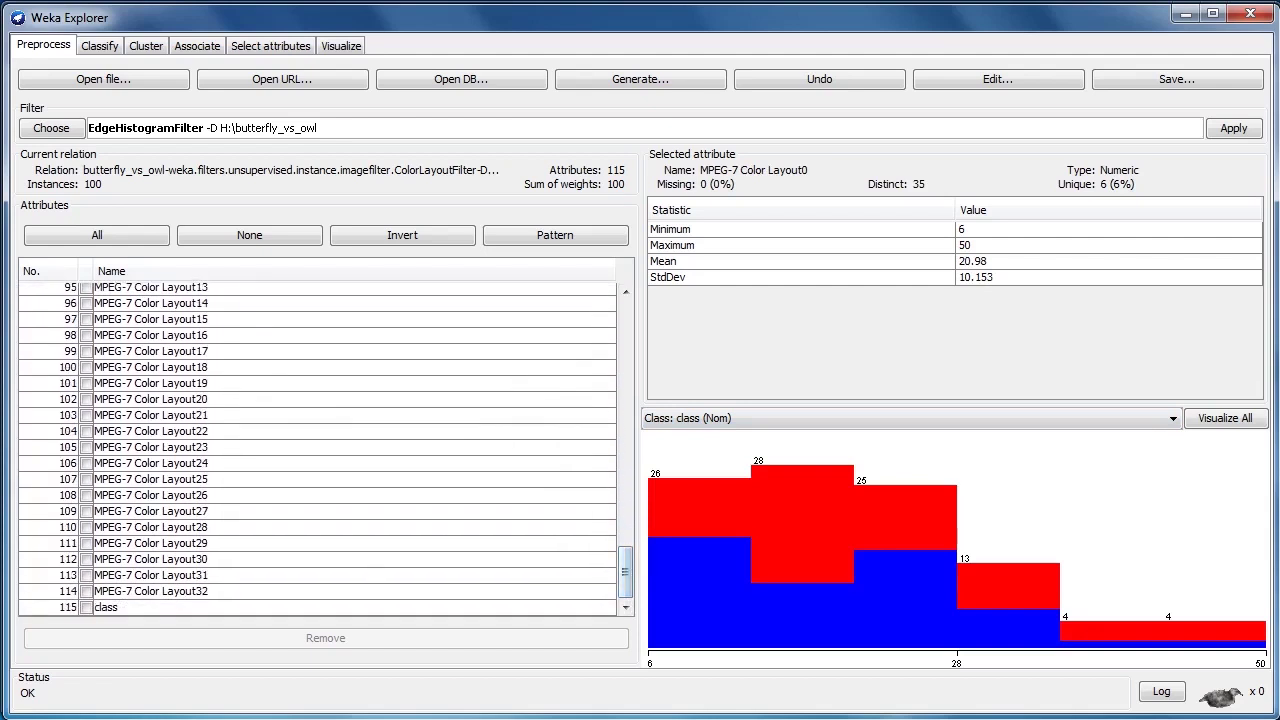
pyautogui.hotkey('ctrl', 'End')
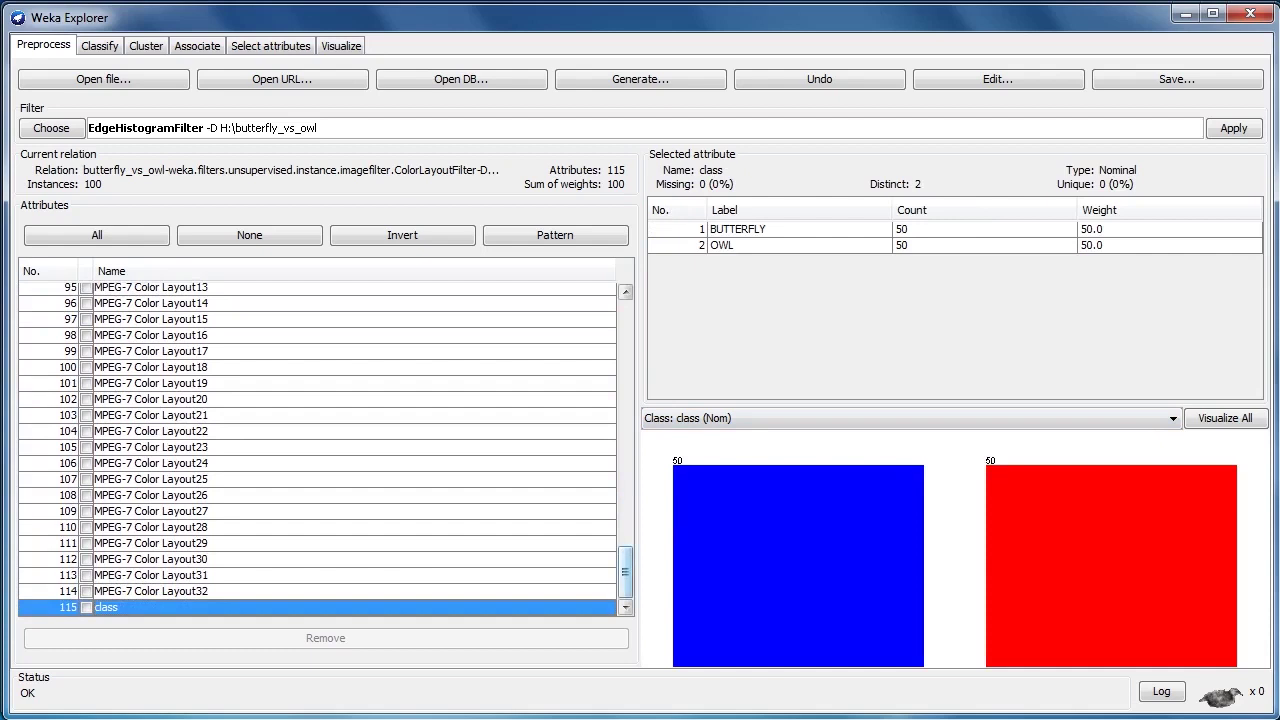
# Tick the filename attribute and remove it, leaving 114 attributes.
pyautogui.moveTo(625, 572); pyautogui.dragTo(625, 363)
pyautogui.scroll(5, 317, 449)
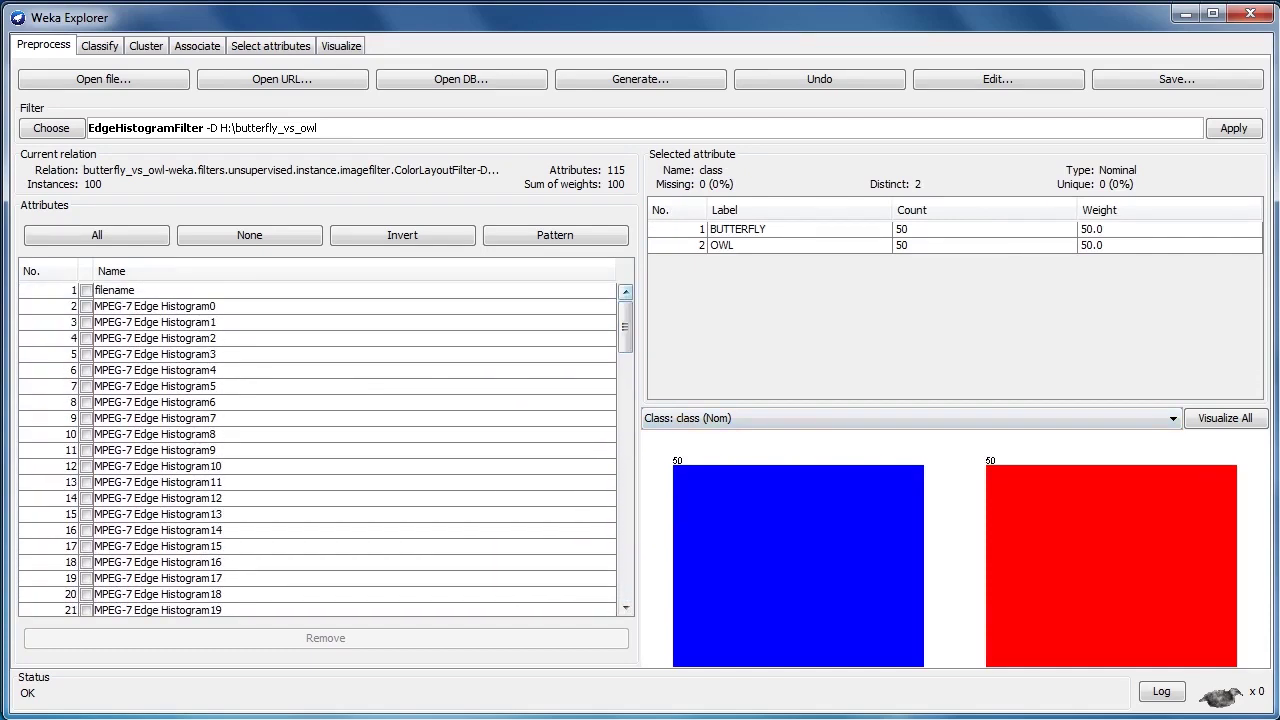
pyautogui.click(86, 290)
pyautogui.click(325, 638)
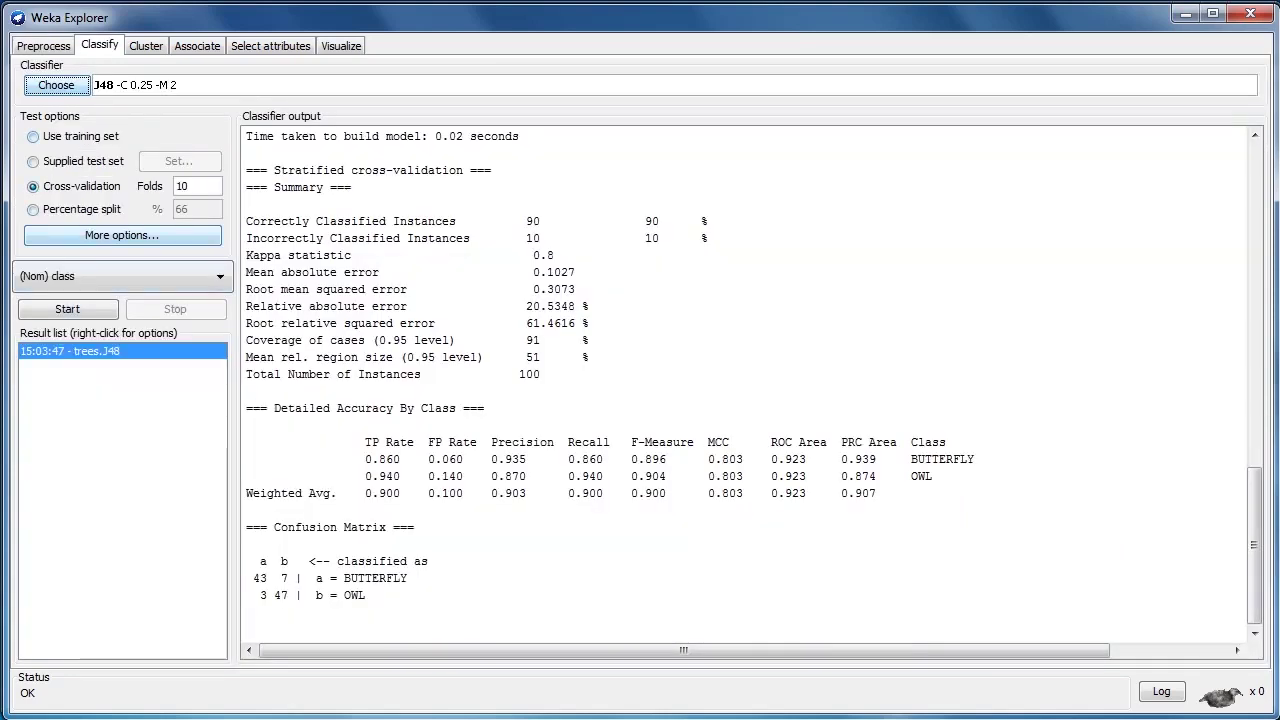
# Rerun J48 cross-validation on the 114 combined features, scoring 88%.
pyautogui.click(80, 310)
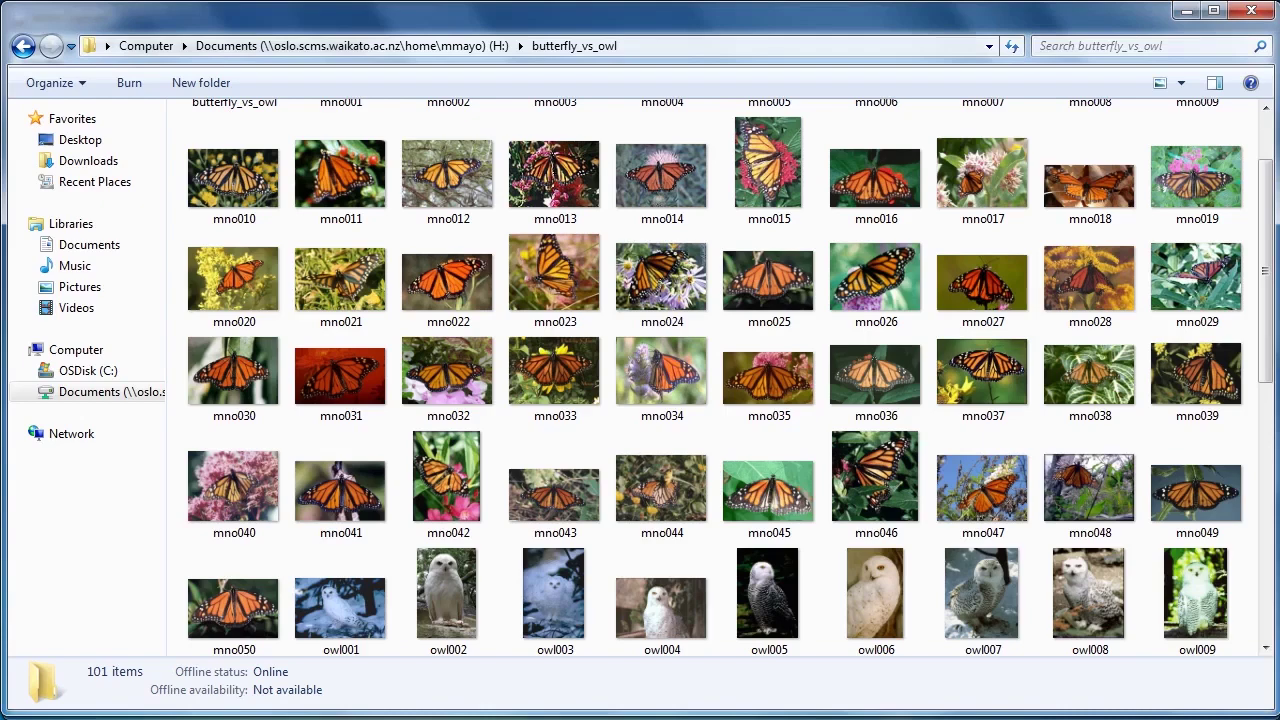
pyautogui.scroll(2, 1060, 272)
pyautogui.scroll(-4, 1060, 272)
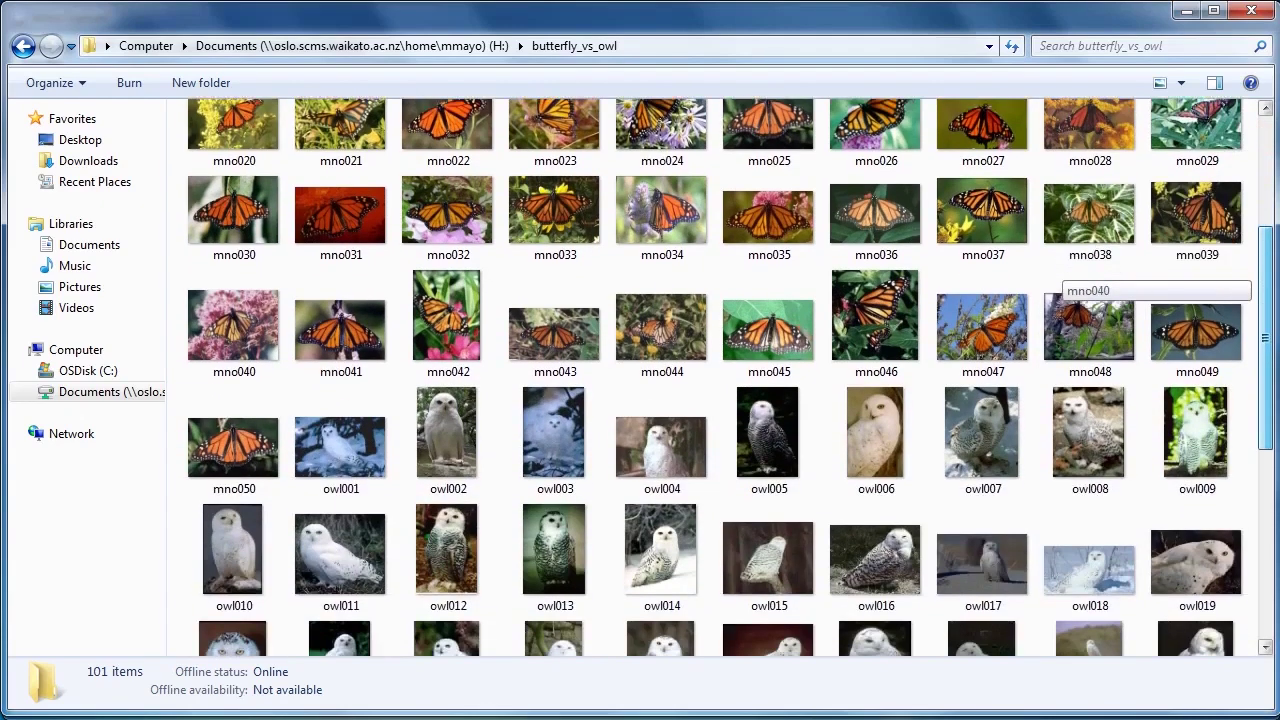
pyautogui.scroll(2, 1060, 272)
pyautogui.scroll(-4, 1060, 272)
pyautogui.scroll(1, 1060, 272)
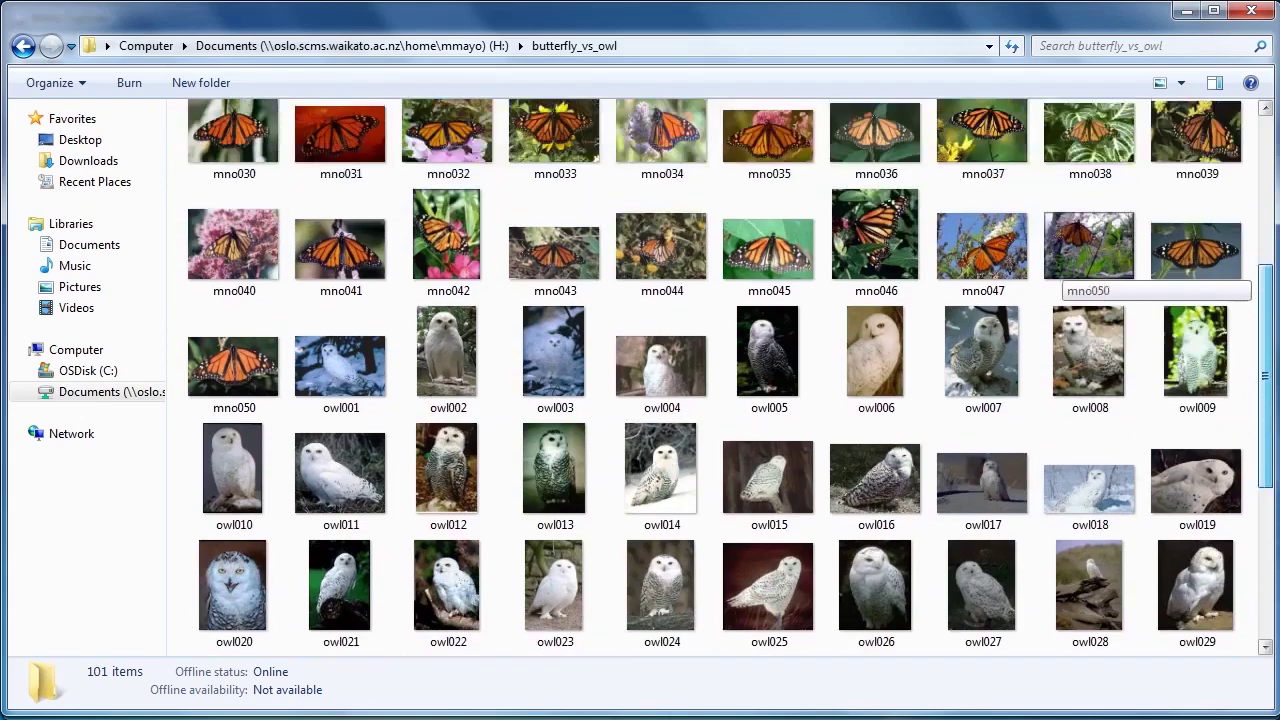
pyautogui.scroll(3, 1060, 272)
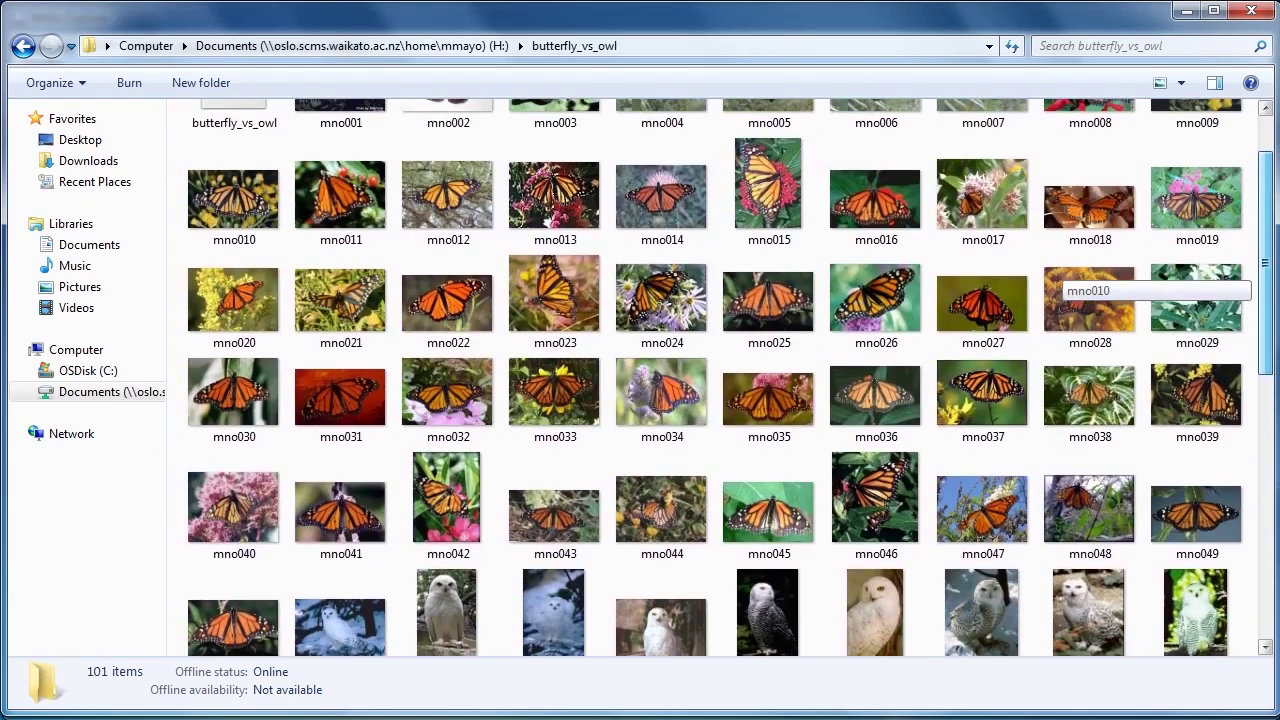
pyautogui.scroll(-2, 1060, 272)
pyautogui.scroll(-1, 1060, 272)
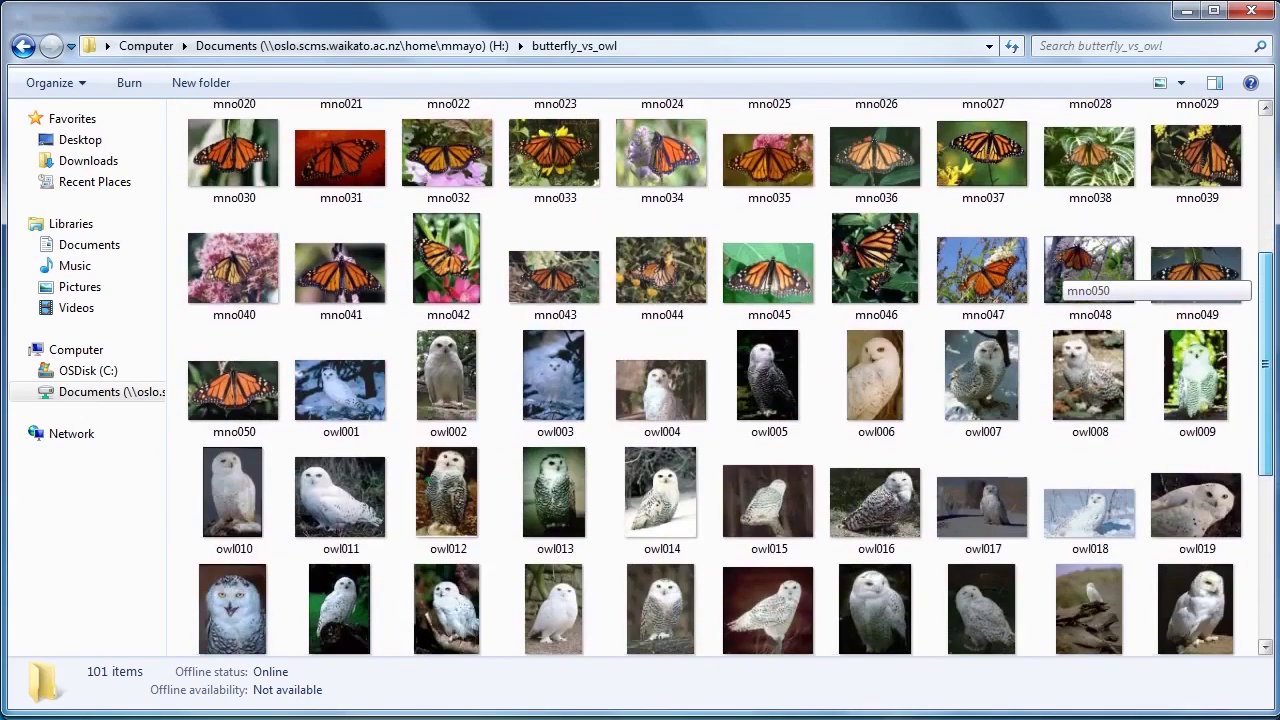
pyautogui.scroll(-1, 1060, 272)
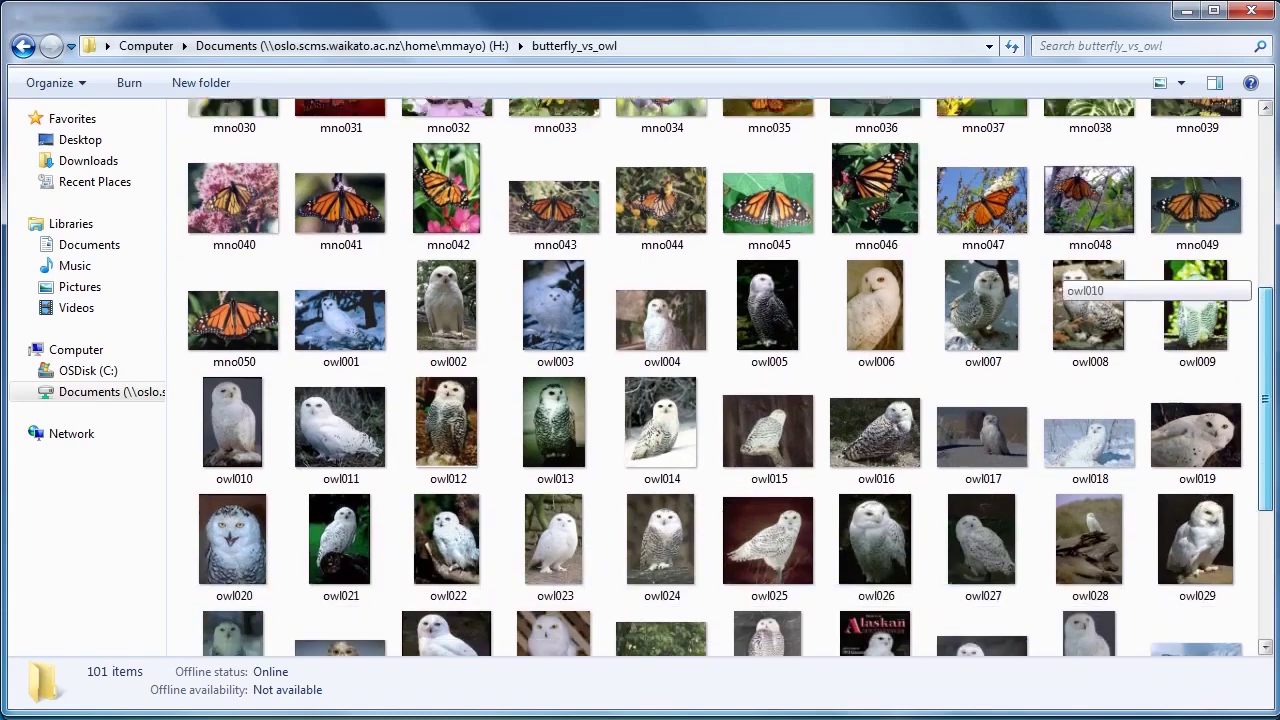
pyautogui.scroll(-2, 1060, 272)
pyautogui.scroll(4, 1060, 272)
pyautogui.scroll(1, 1060, 272)
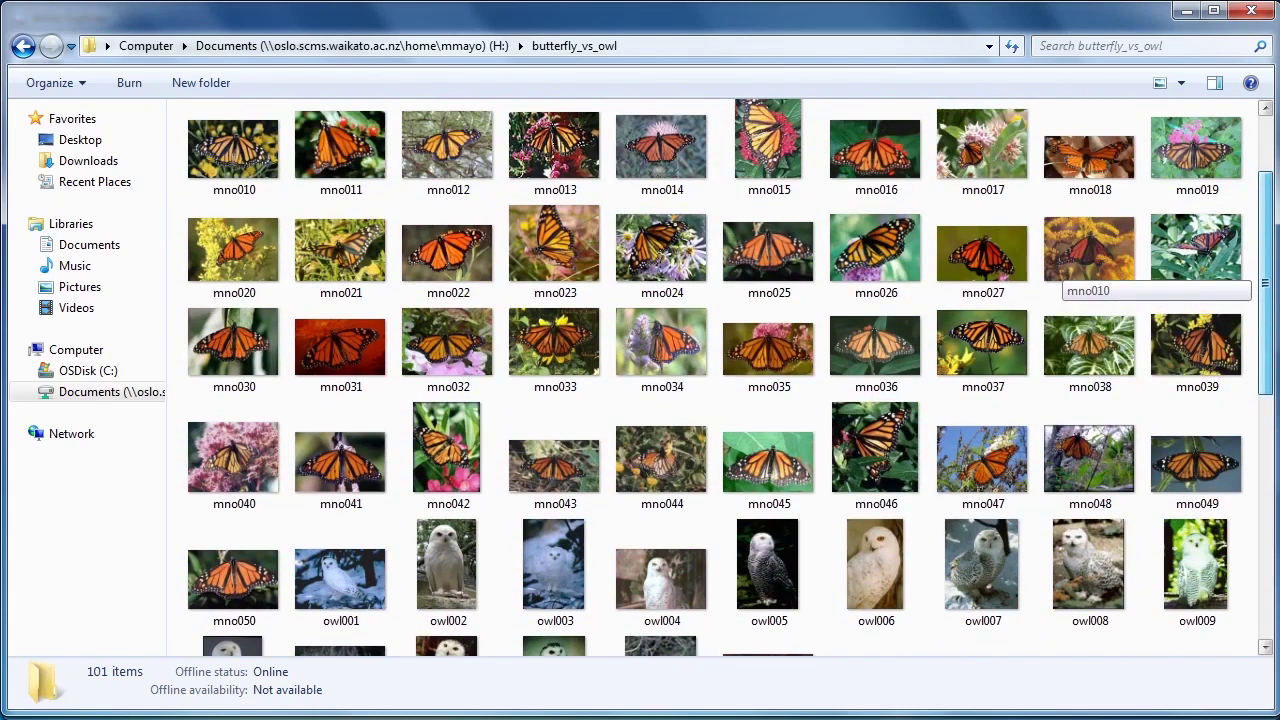
pyautogui.scroll(1, 1060, 272)
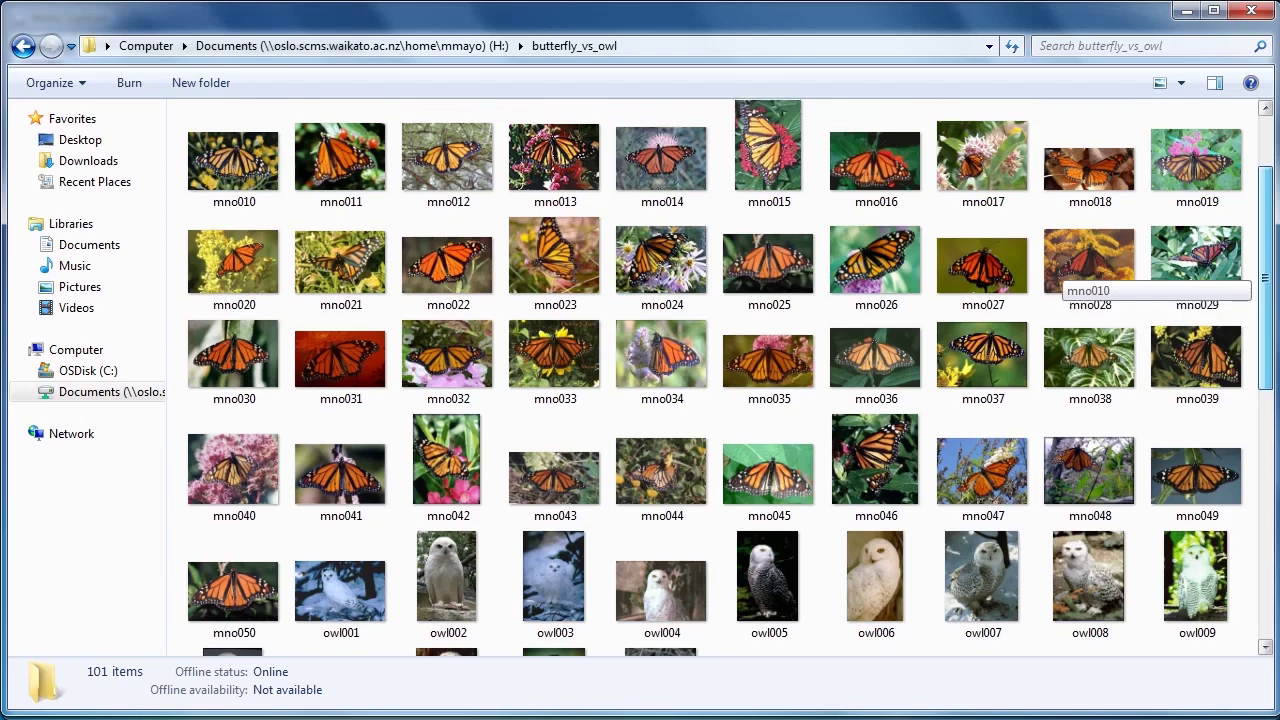